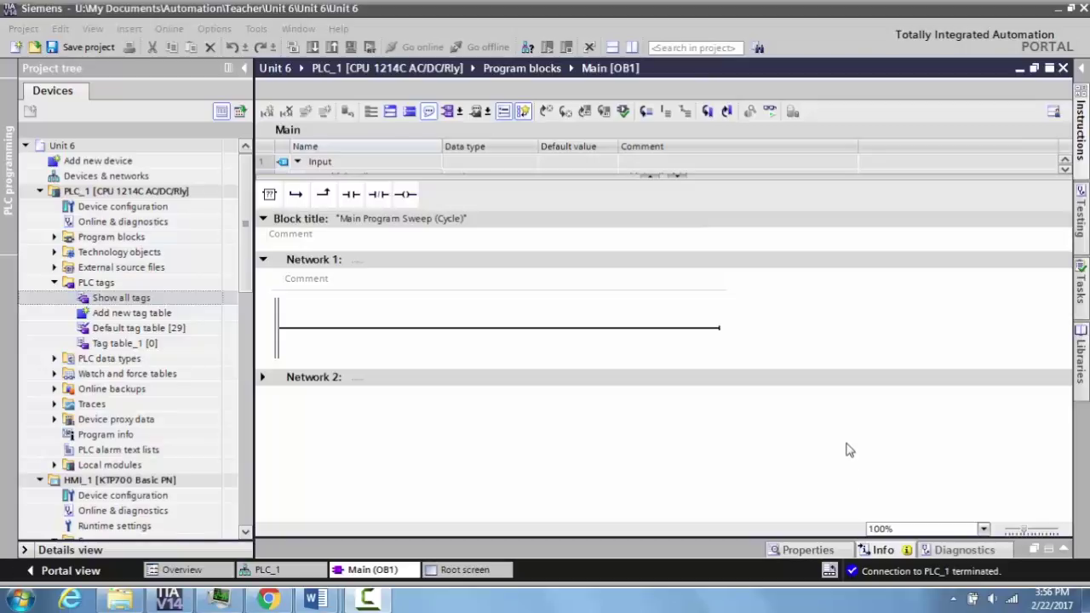
Place a normally-open contact and an output coil on Network 1's rung
{"action": "left_click", "coordinate": [352, 196]}
{"action": "left_click_drag", "start_coordinate": [351, 196], "coordinate": [499, 339]}
{"action": "left_click_drag", "start_coordinate": [405, 194], "coordinate": [487, 335]}
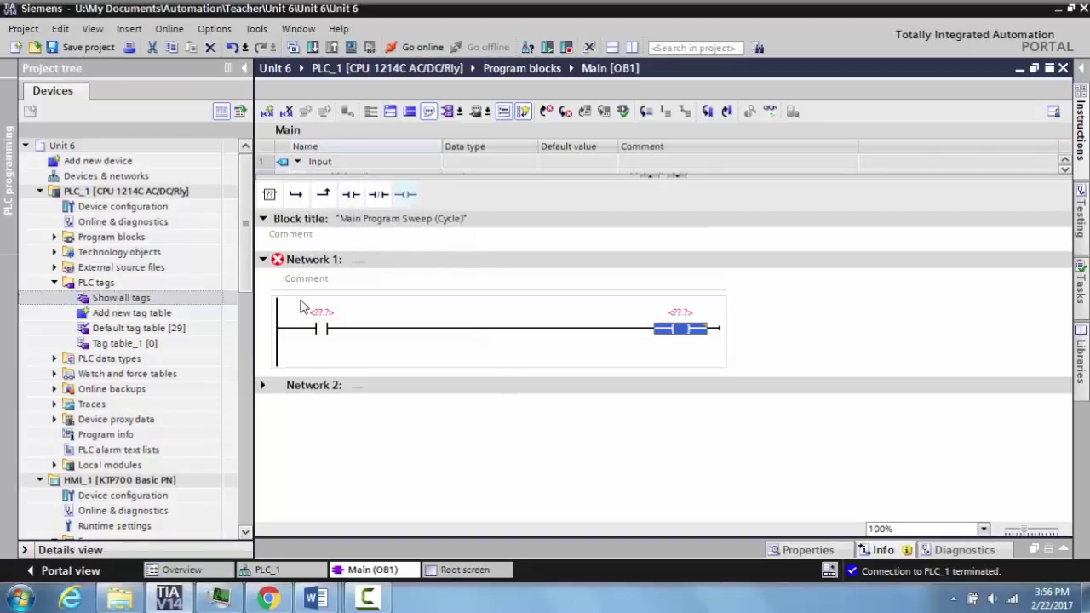
Name the contact's operand 'HMI Input'
{"action": "left_click", "coordinate": [323, 313]}
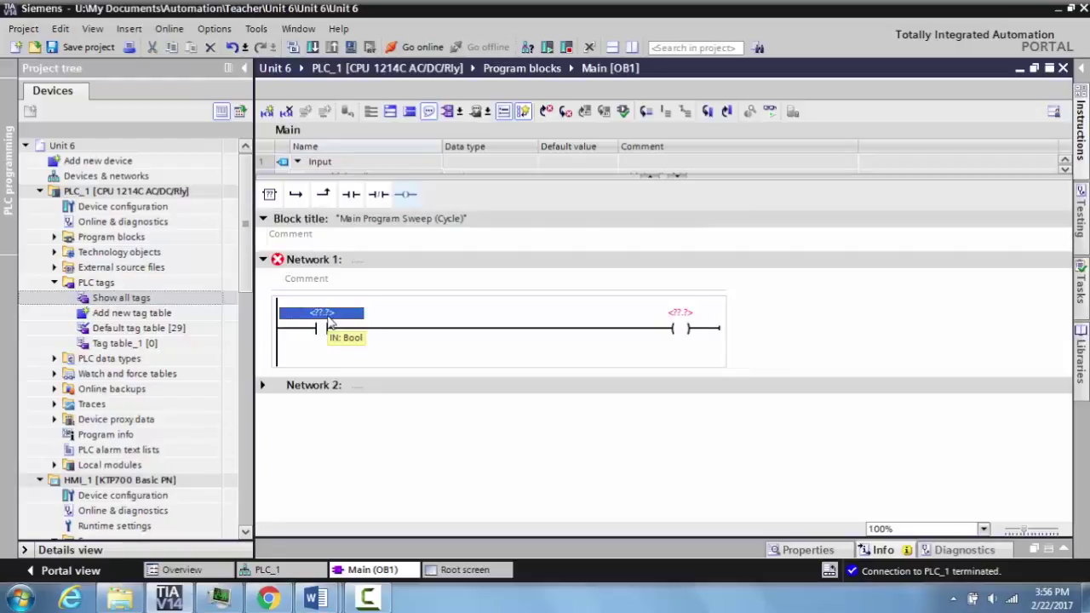
{"action": "type", "text": "HM"}
{"action": "type", "text": "I Input"}
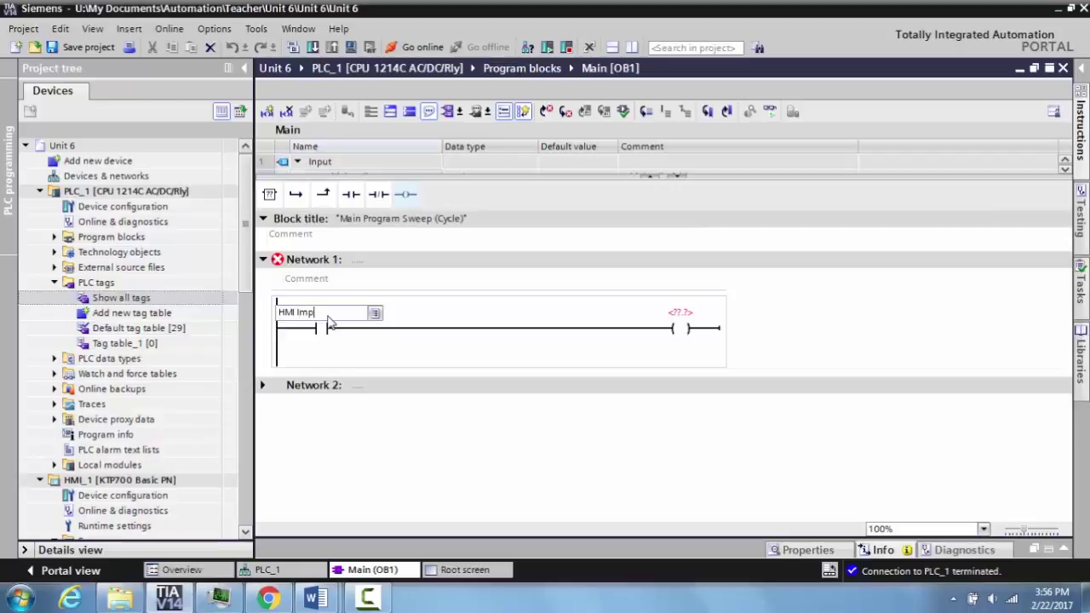
{"action": "key", "text": "BackSpace"}
{"action": "key", "text": "BackSpace"}
{"action": "key", "text": "BackSpace"}
{"action": "key", "text": "BackSpace"}
{"action": "type", "text": "nput"}
{"action": "key", "text": "Return"}
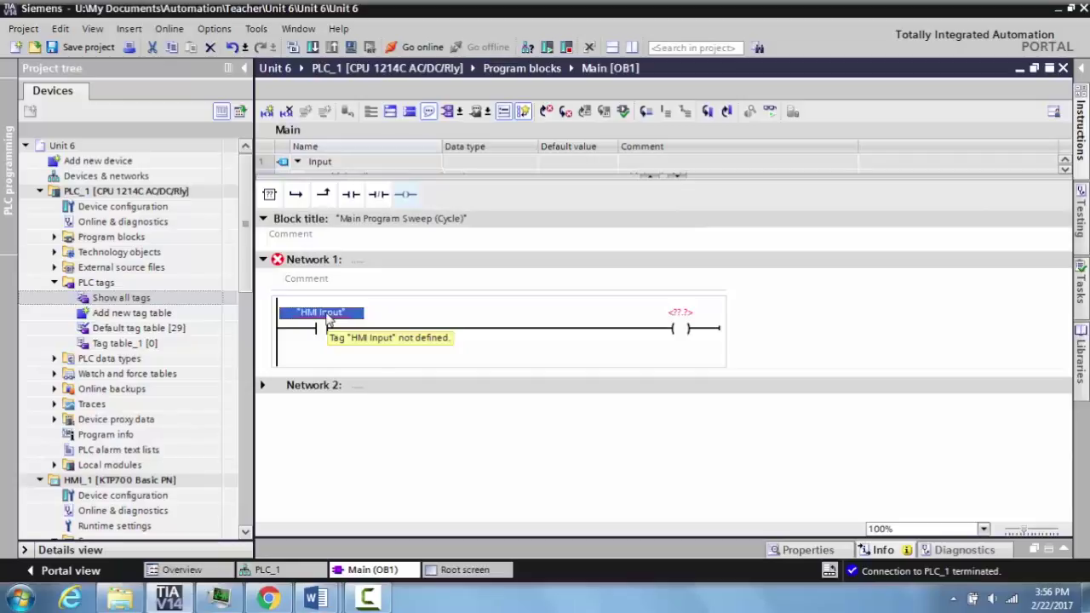
{"action": "right_click", "coordinate": [327, 317]}
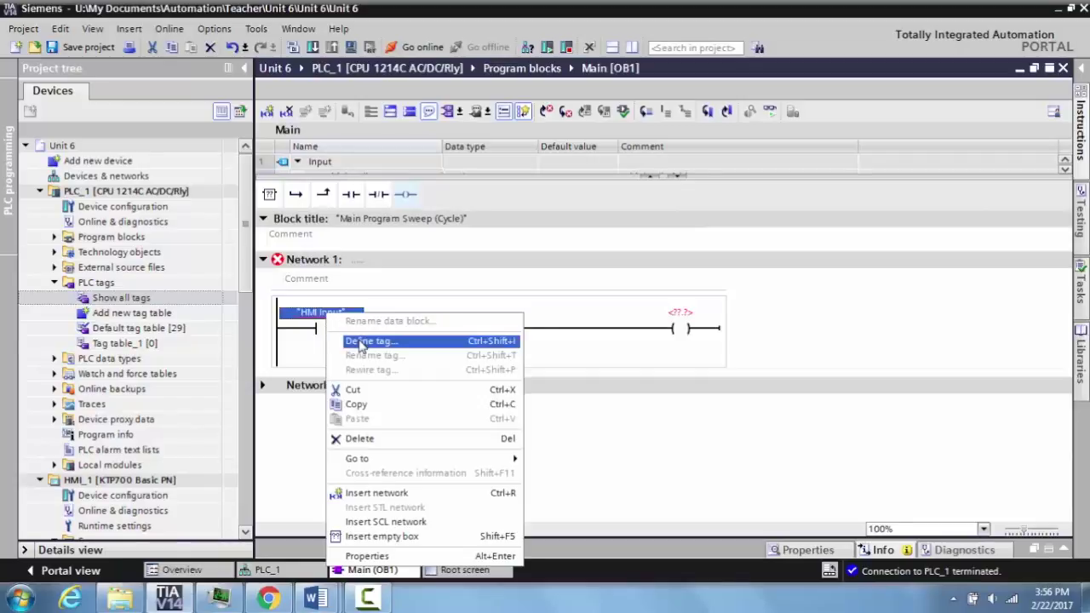
Define HMI Input as a Bool global memory tag at %M0.0
{"action": "left_click", "coordinate": [356, 341]}
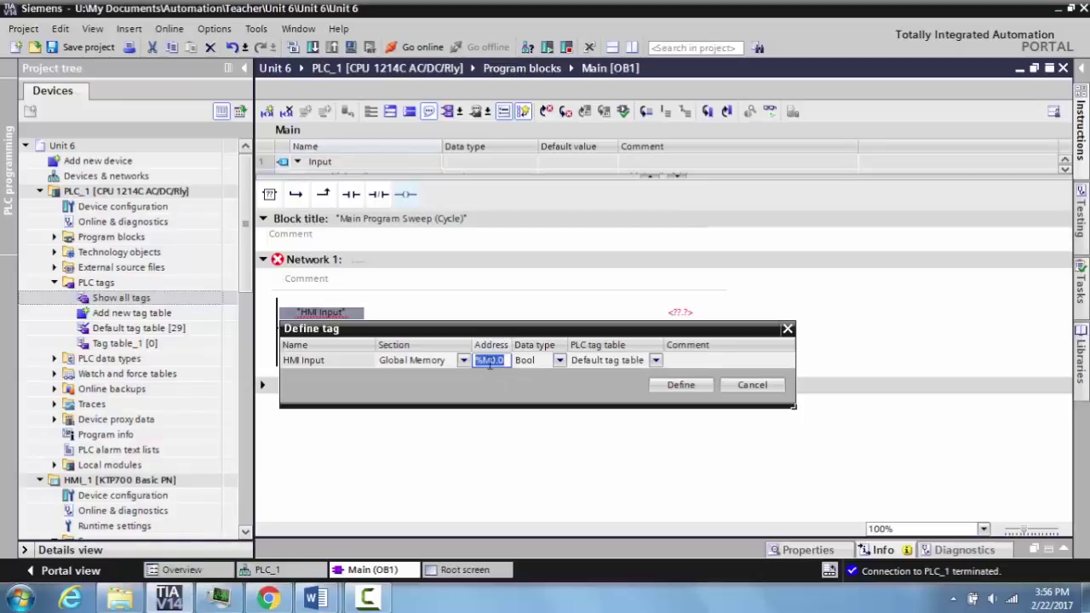
{"action": "left_click", "coordinate": [668, 388]}
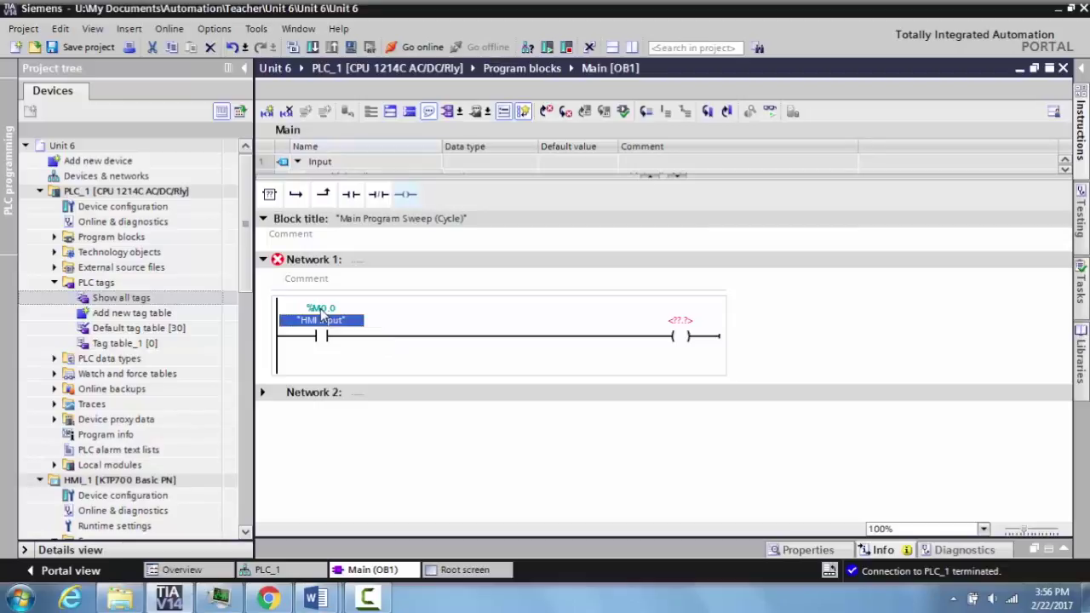
{"action": "left_click", "coordinate": [677, 321]}
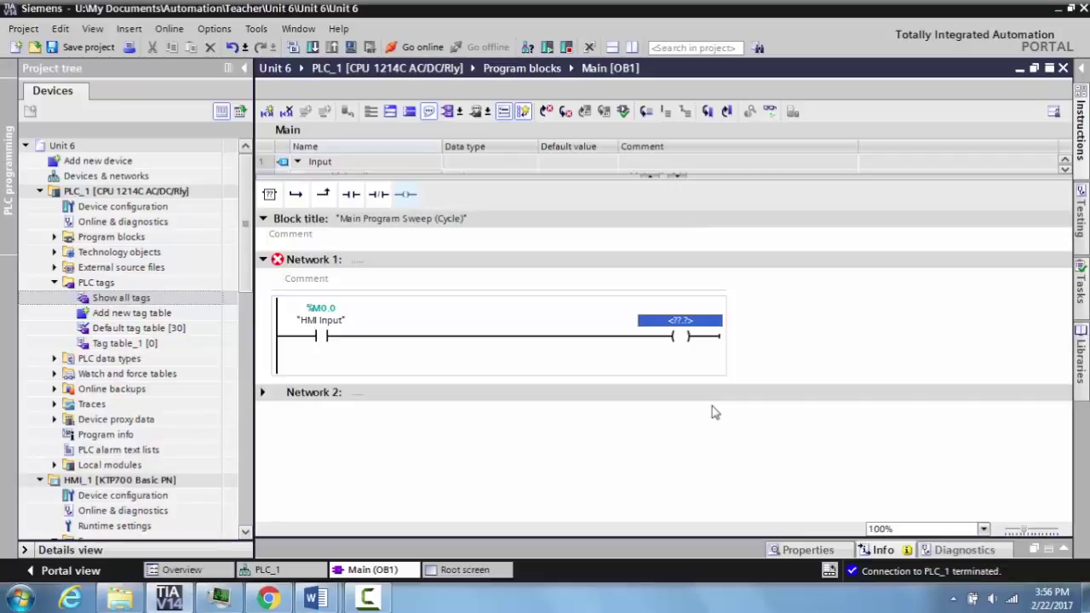
Label the Network 1 output coil 'Right Yellow Light'
{"action": "type", "text": "Right "}
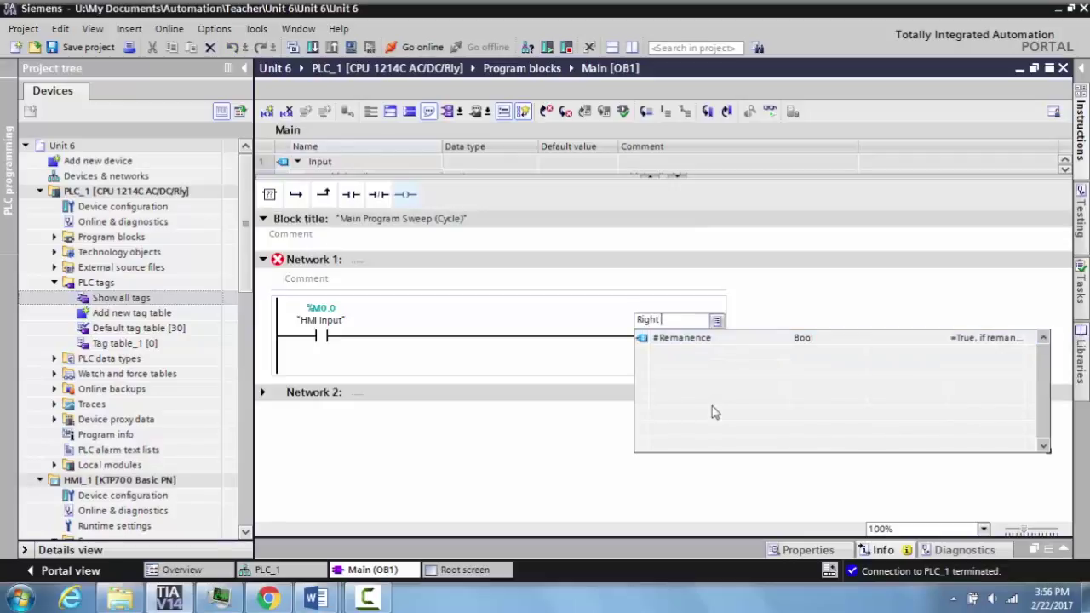
{"action": "type", "text": "Yellow Light"}
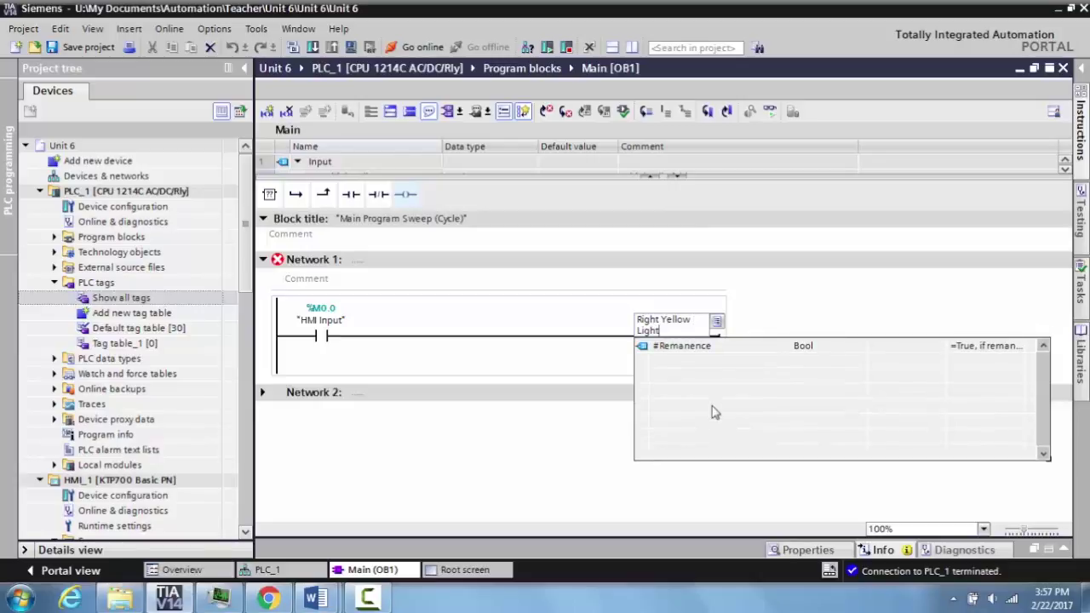
{"action": "key", "text": "Return"}
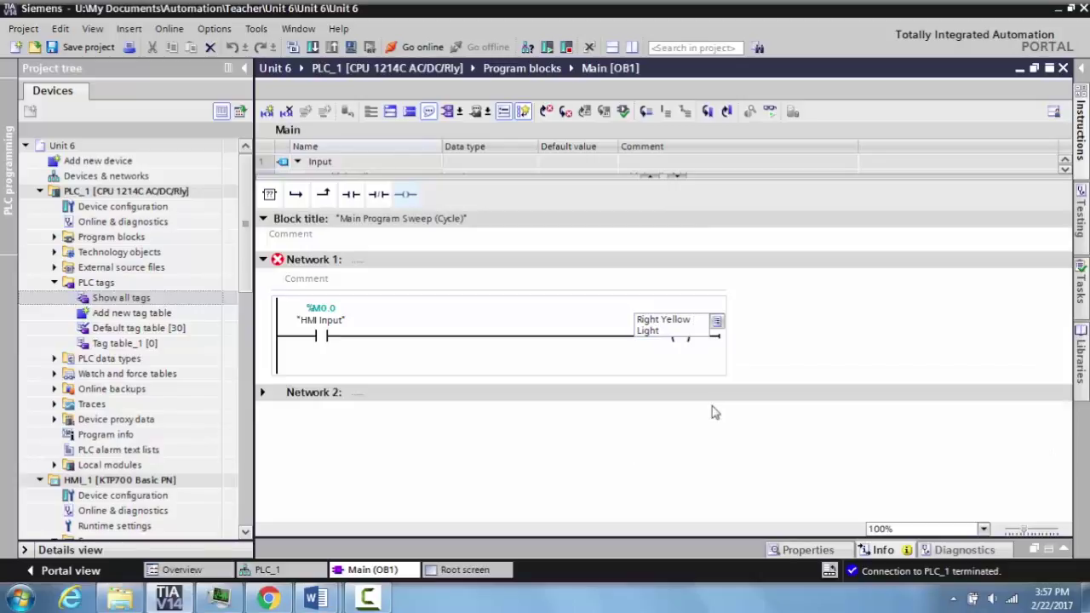
{"action": "key", "text": "Return"}
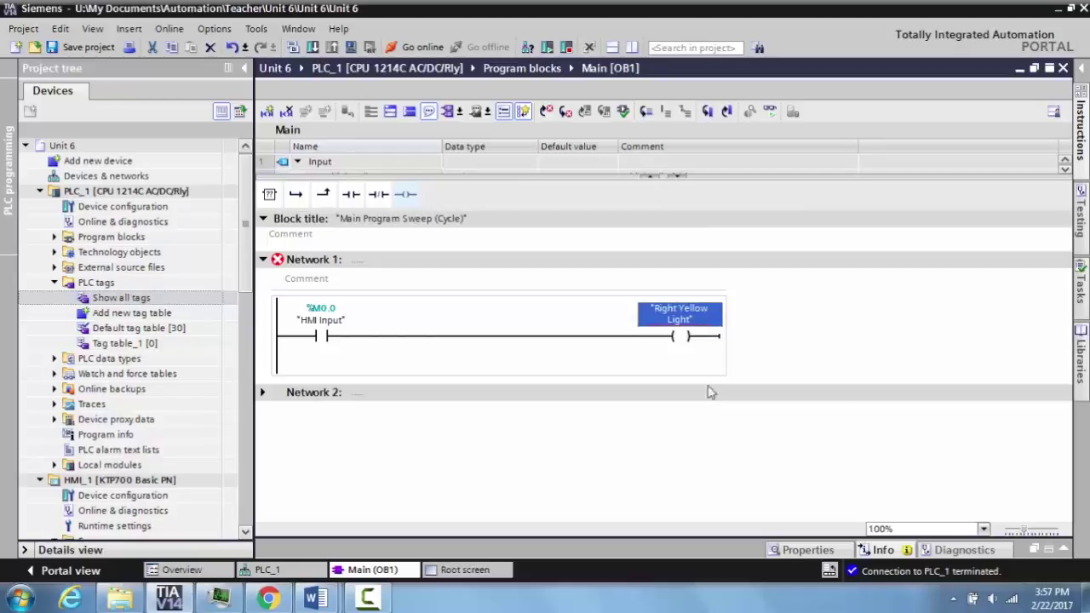
Map the Right Yellow Light coil to output %Q0.5 via PLC_1's device view in a split editor
{"action": "left_click", "coordinate": [631, 48]}
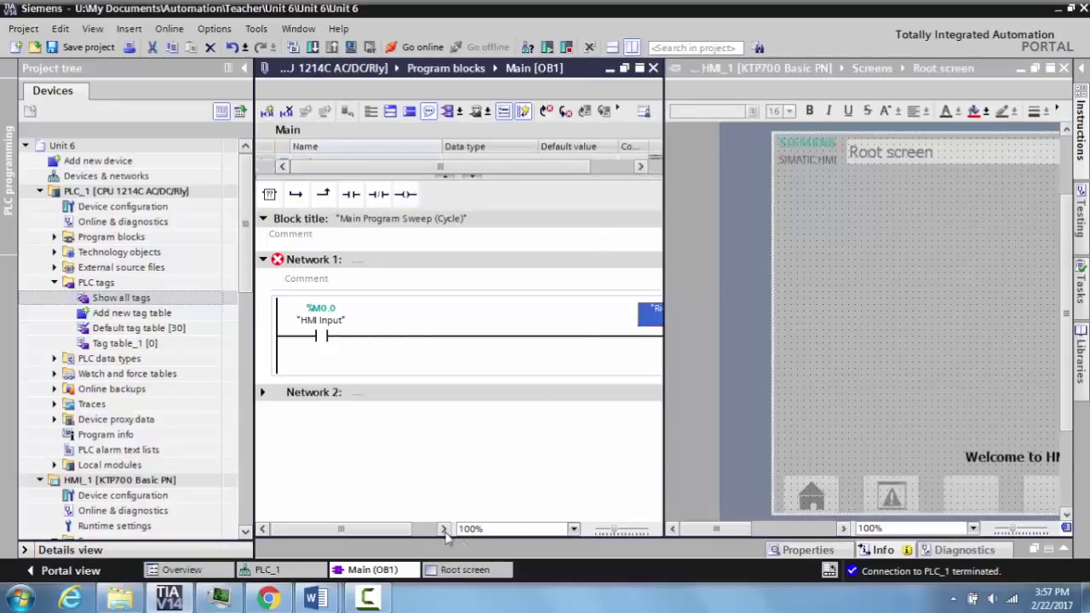
{"action": "left_click_drag", "start_coordinate": [400, 533], "coordinate": [430, 538]}
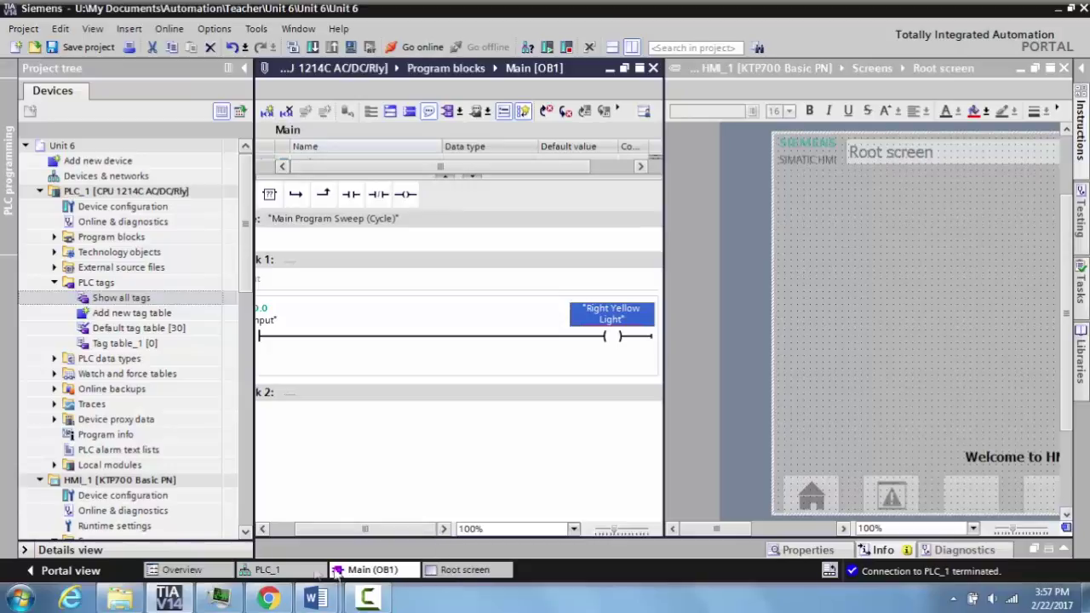
{"action": "left_click", "coordinate": [267, 570]}
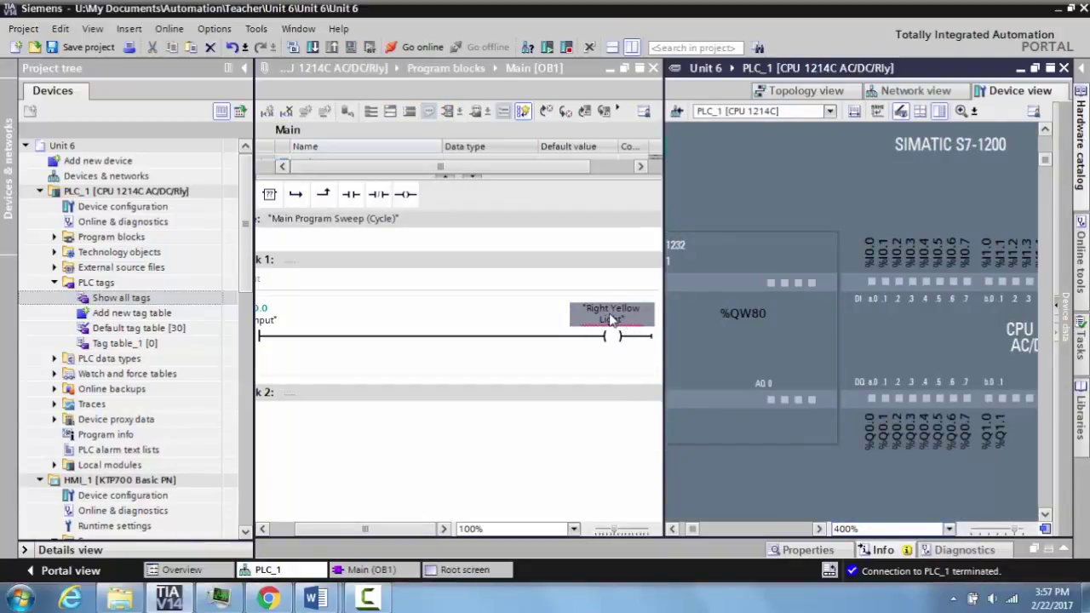
{"action": "mouse_move", "coordinate": [611, 319]}
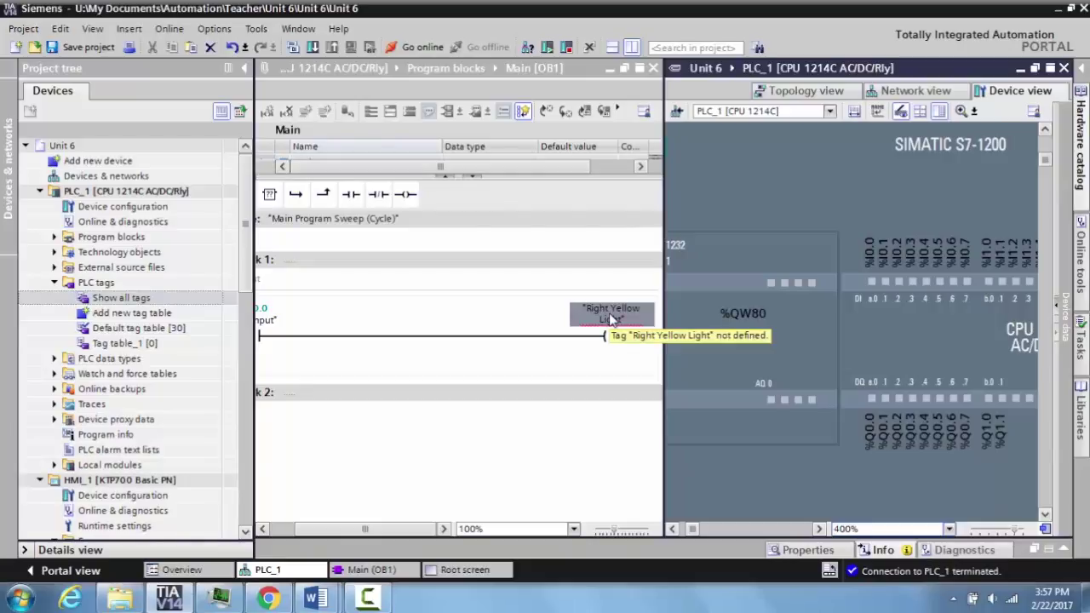
{"action": "left_click_drag", "start_coordinate": [611, 319], "coordinate": [936, 440]}
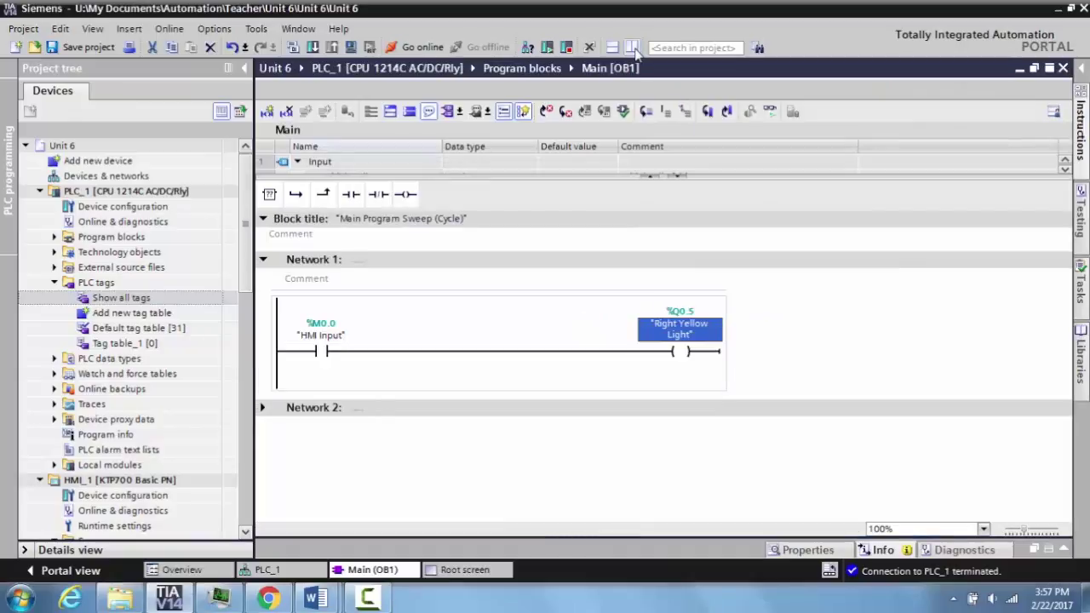
{"action": "left_click", "coordinate": [633, 47]}
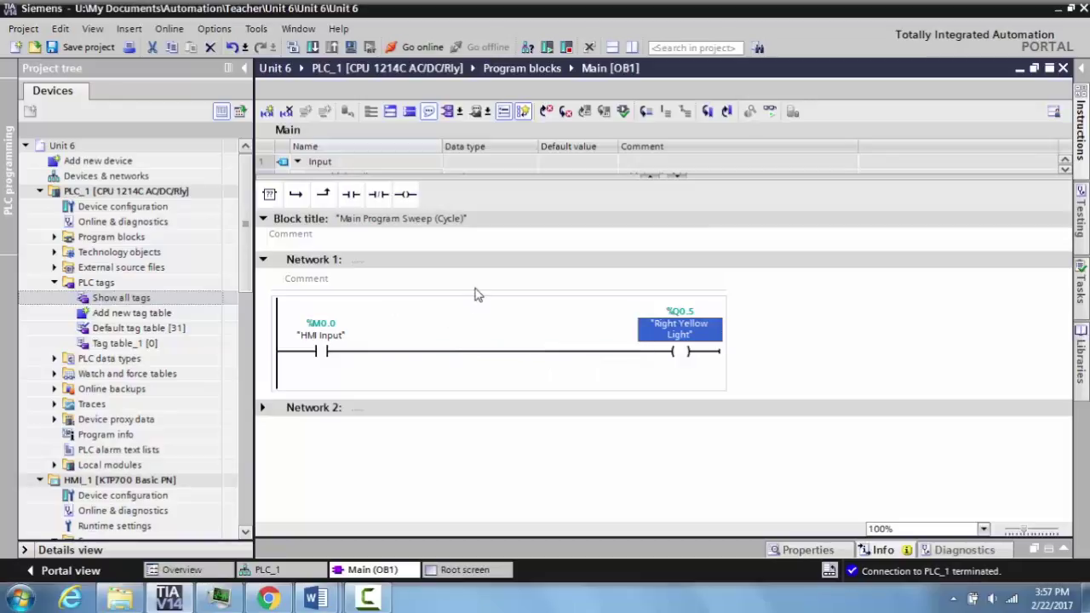
Stop the CPU and download the program to PLC_1 with Start all enabled
{"action": "left_click", "coordinate": [567, 47]}
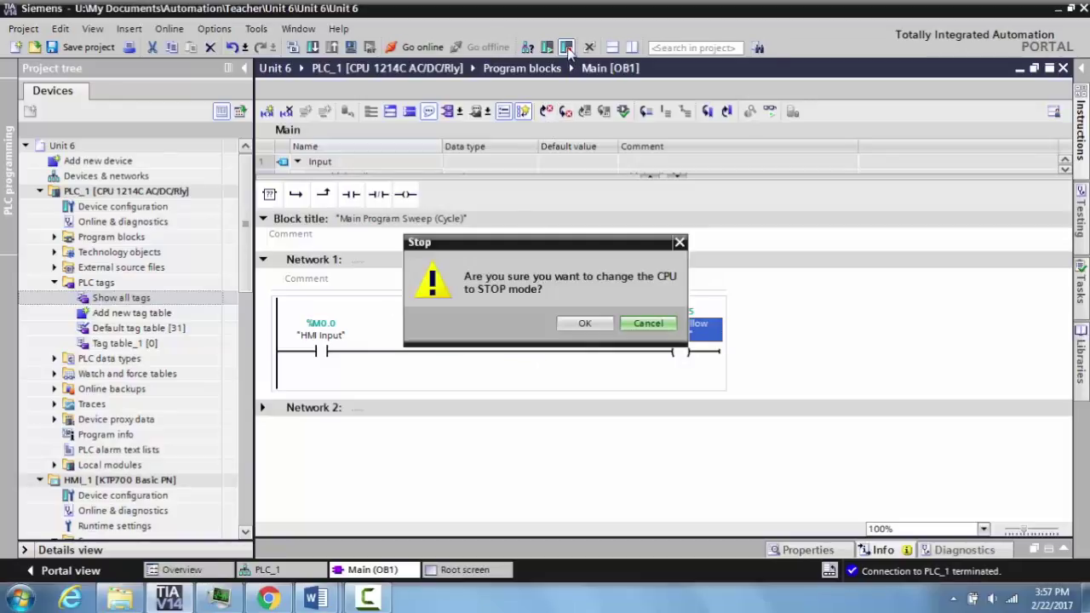
{"action": "left_click", "coordinate": [587, 322]}
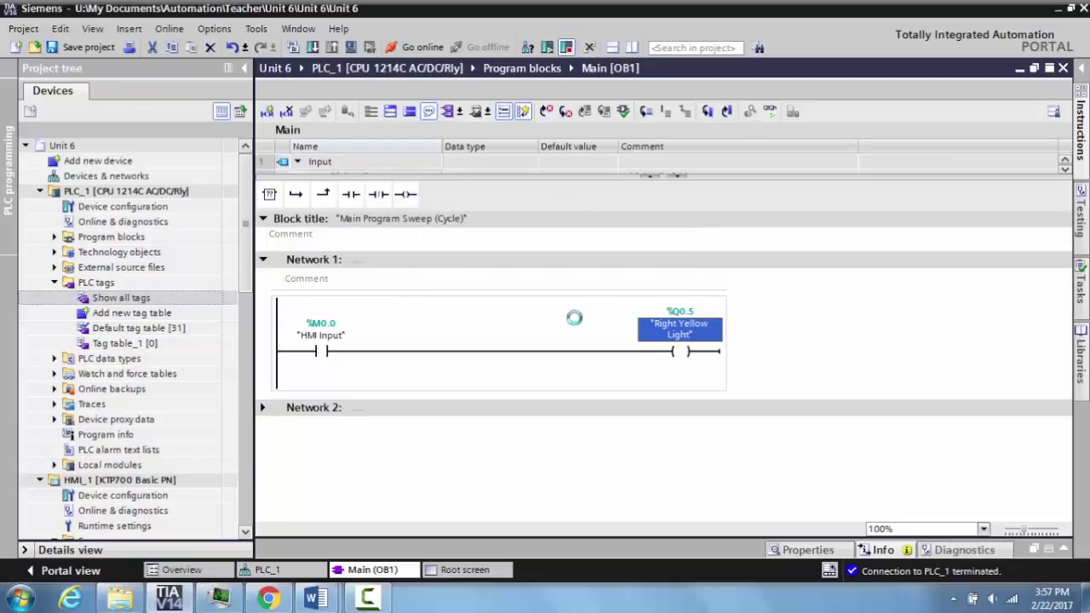
{"action": "left_click", "coordinate": [313, 47]}
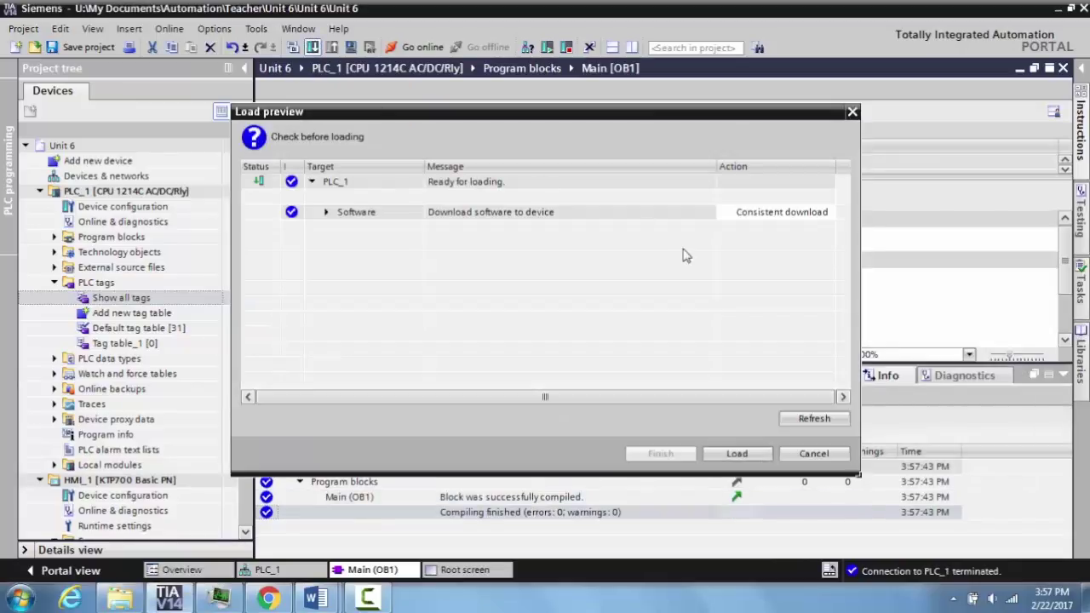
{"action": "left_click", "coordinate": [735, 455]}
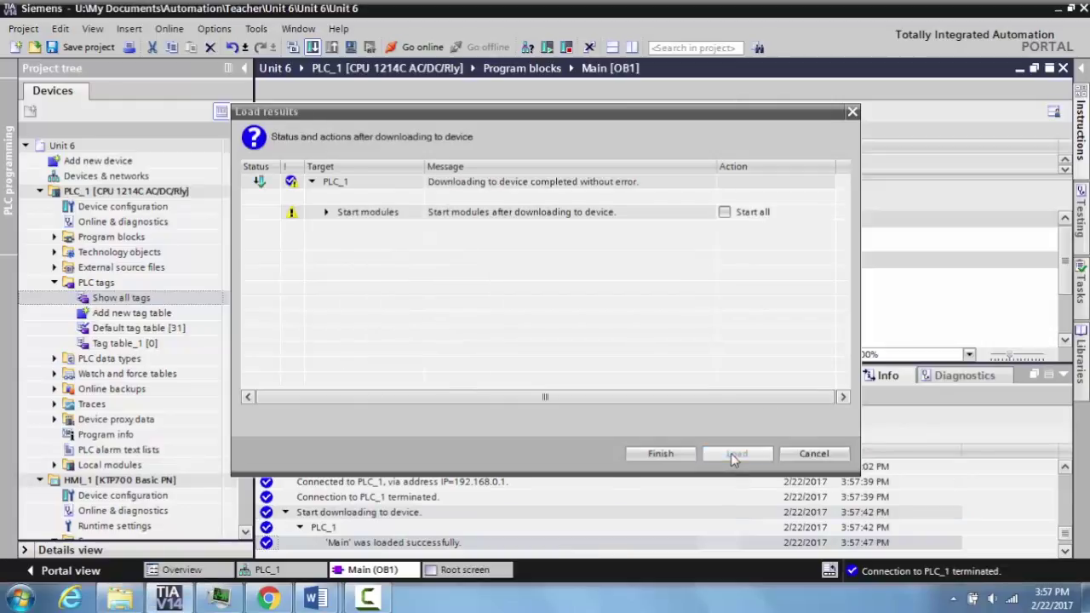
{"action": "left_click", "coordinate": [725, 213]}
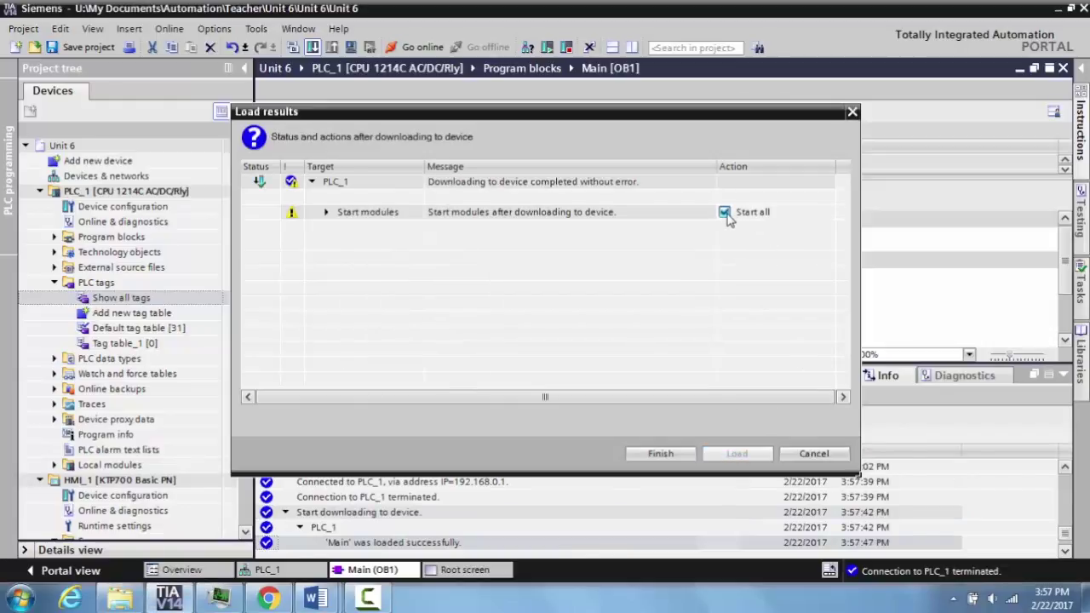
{"action": "left_click", "coordinate": [665, 454]}
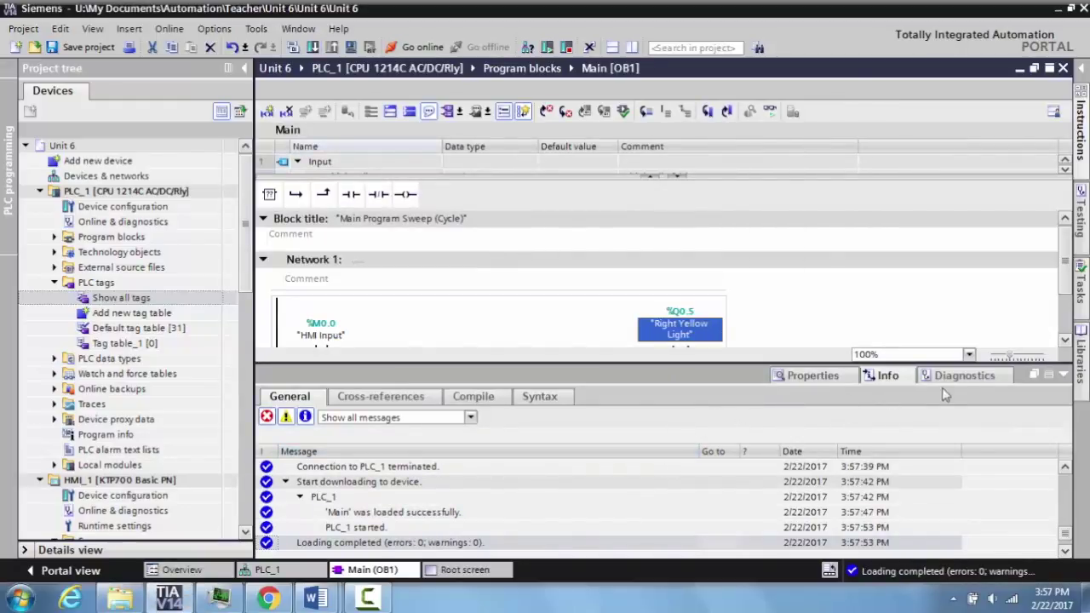
{"action": "left_click", "coordinate": [1068, 380]}
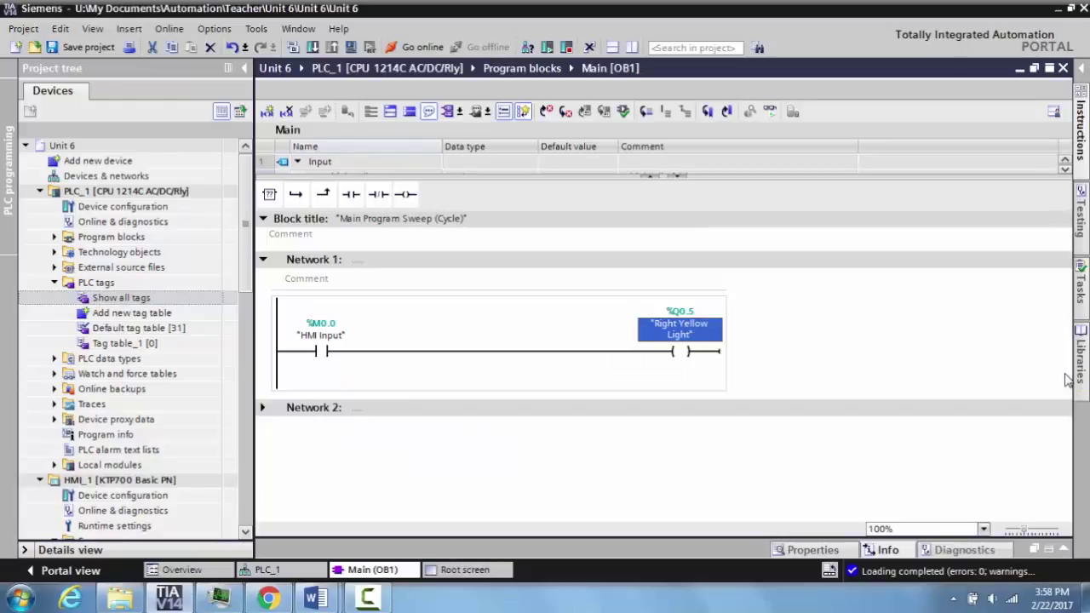
Show HMI_1's Root screen with the Libraries task card beside it
{"action": "left_click", "coordinate": [464, 571]}
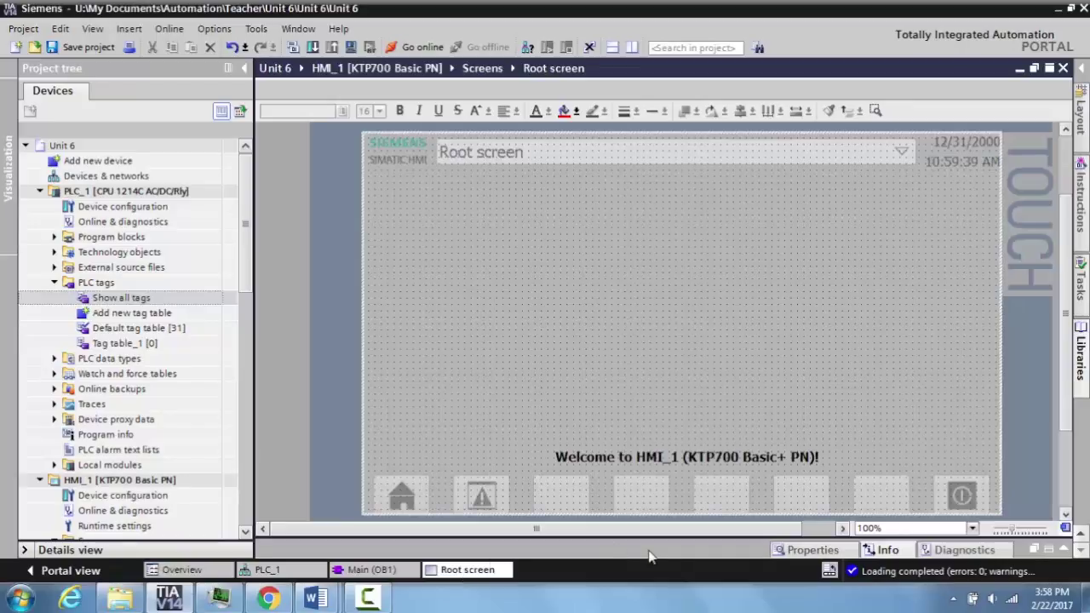
{"action": "left_click", "coordinate": [1080, 366]}
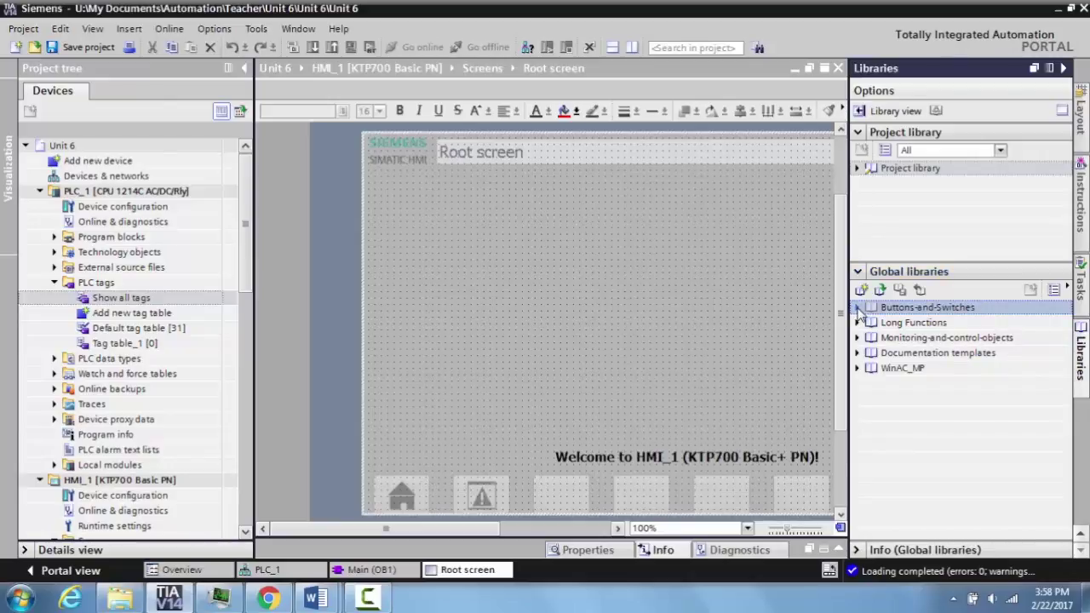
Place Pushbutton_Round_G from Buttons-and-Switches > PushbuttonSwitches on the Root screen, enlarged to about 70 by 67
{"action": "left_click", "coordinate": [856, 308]}
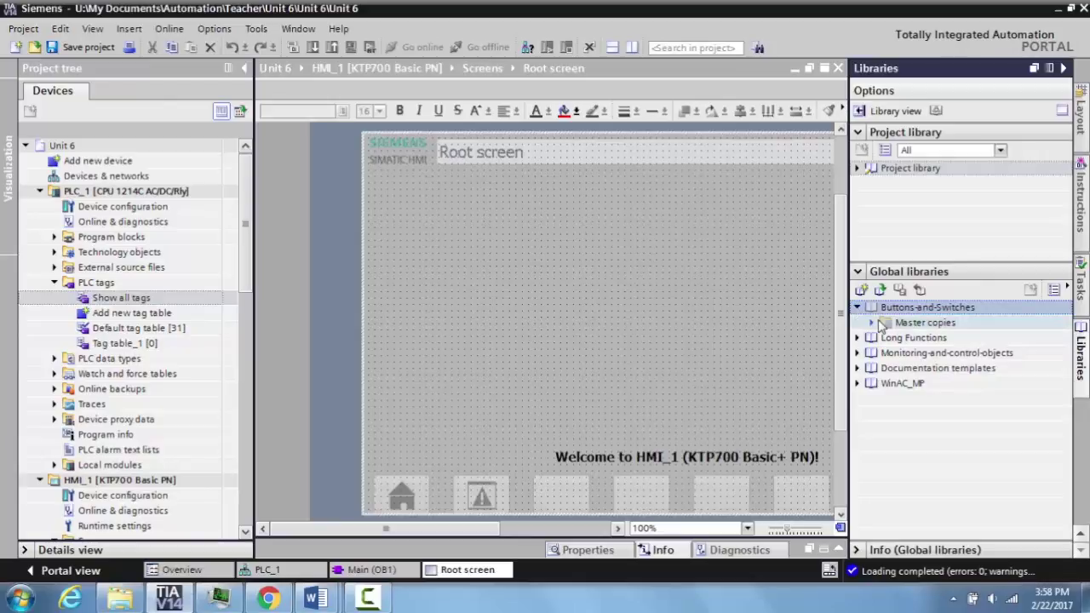
{"action": "left_click", "coordinate": [871, 323]}
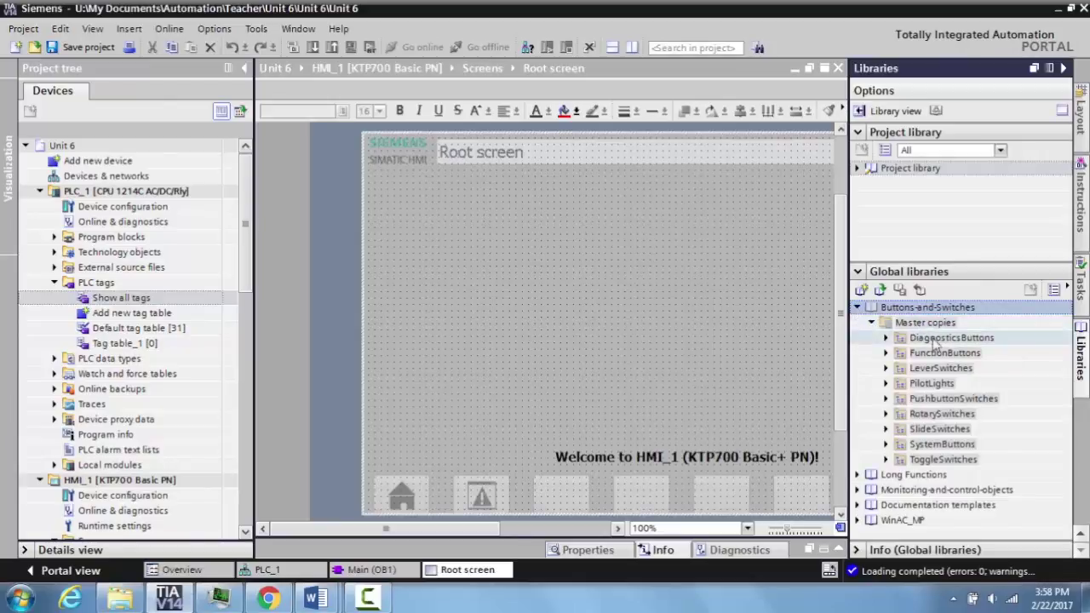
{"action": "left_click", "coordinate": [934, 400]}
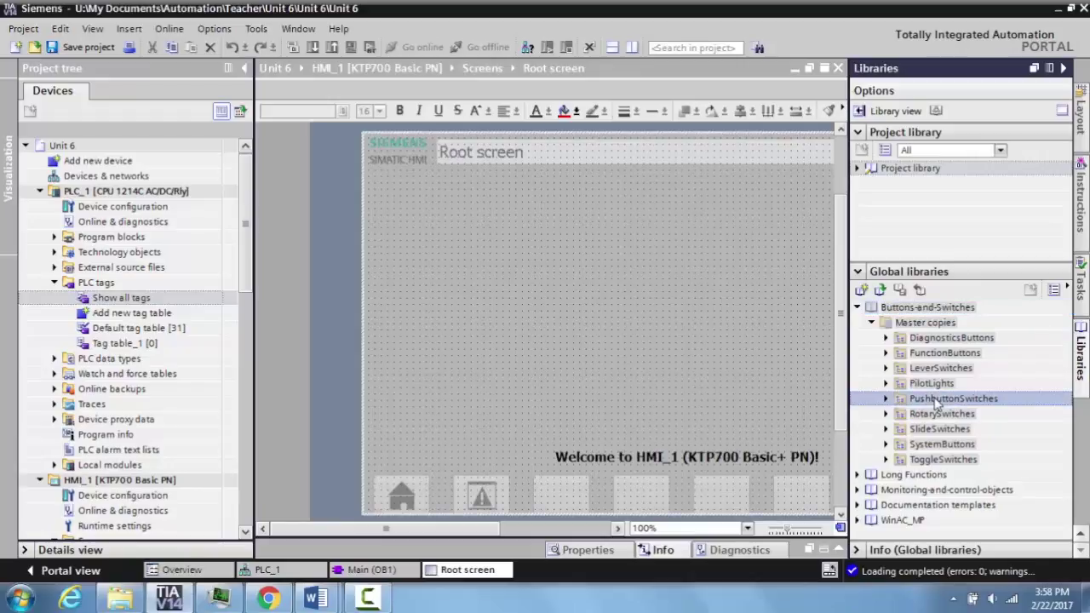
{"action": "left_click", "coordinate": [885, 399]}
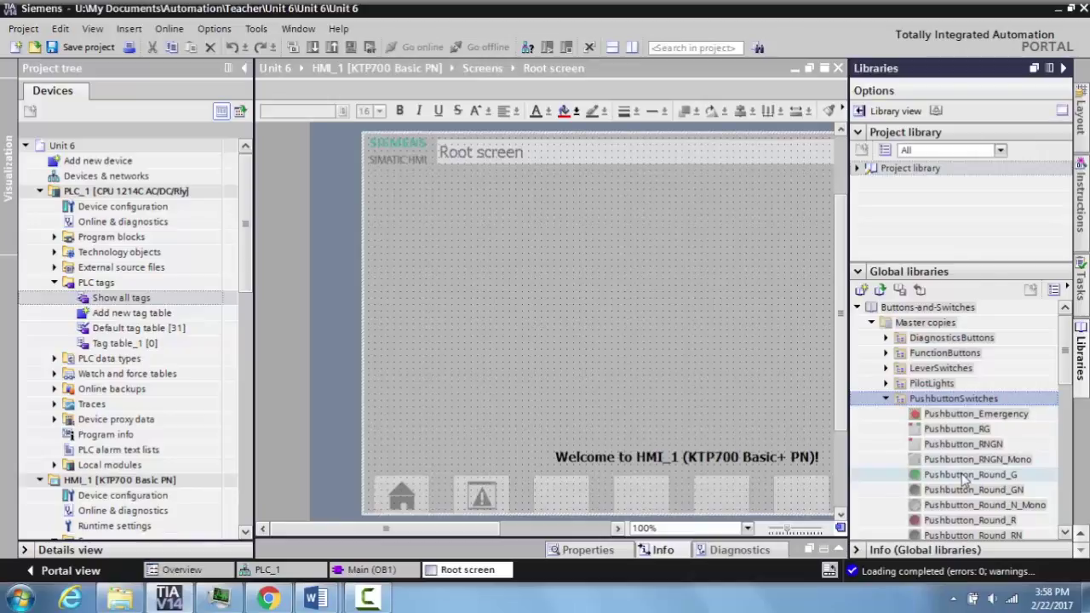
{"action": "left_click_drag", "start_coordinate": [964, 479], "coordinate": [600, 272]}
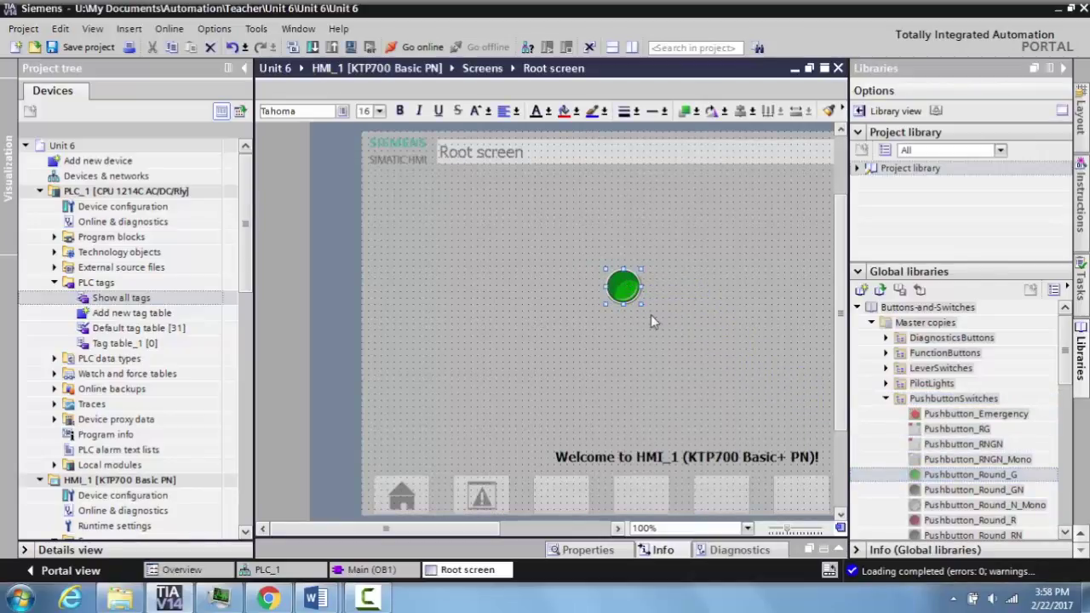
{"action": "left_click_drag", "start_coordinate": [642, 304], "coordinate": [678, 343]}
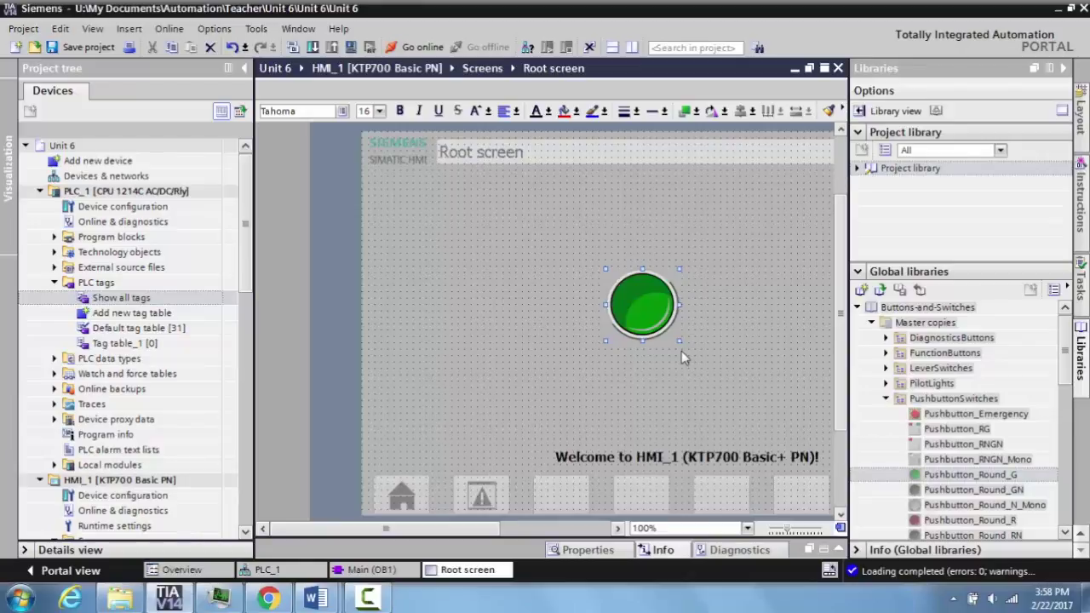
{"action": "left_click", "coordinate": [1062, 71]}
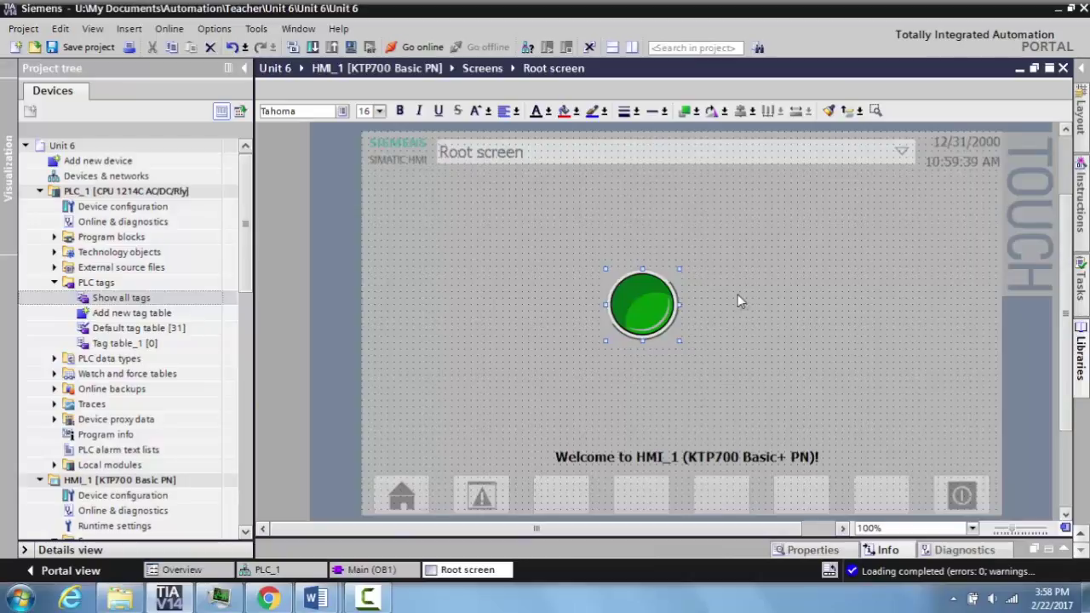
Open the pushbutton's properties and clear the mistakenly chosen Tag_ScreenNumber from its Tag field
{"action": "double_click", "coordinate": [641, 312]}
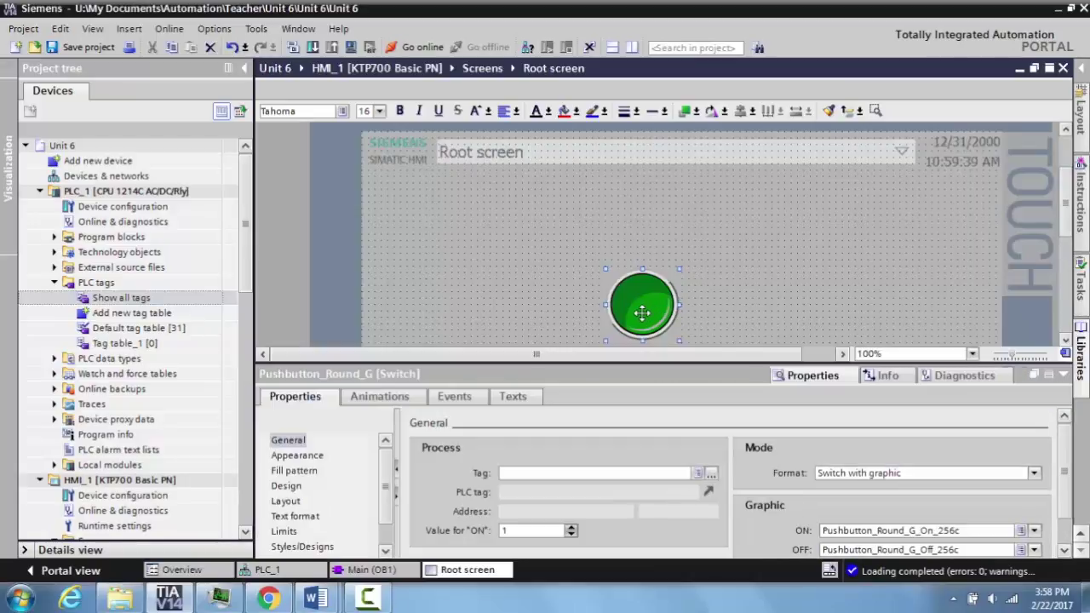
{"action": "left_click", "coordinate": [696, 473]}
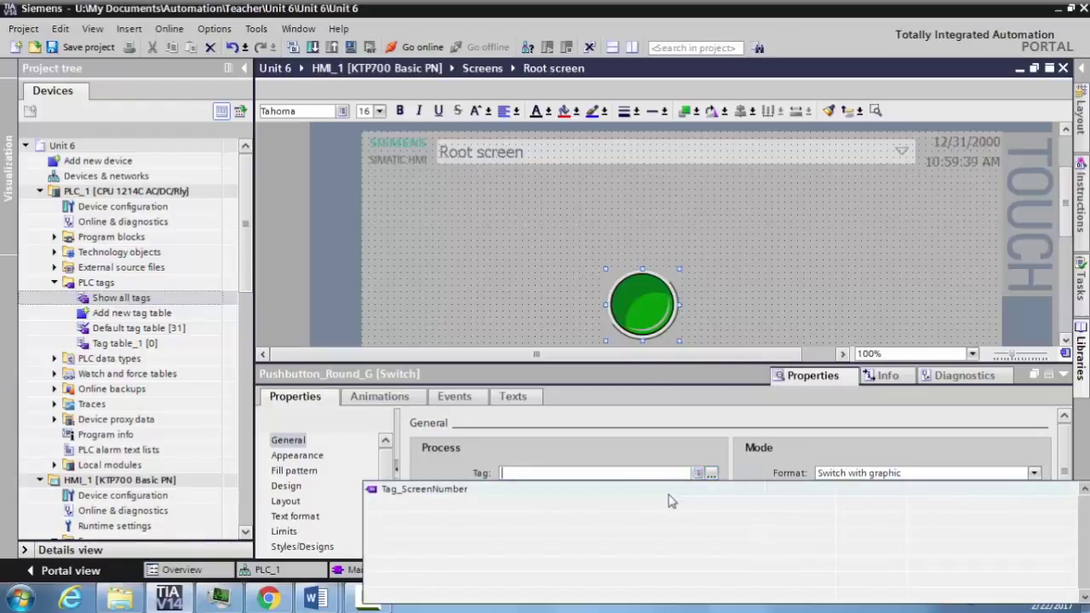
{"action": "left_click", "coordinate": [668, 491]}
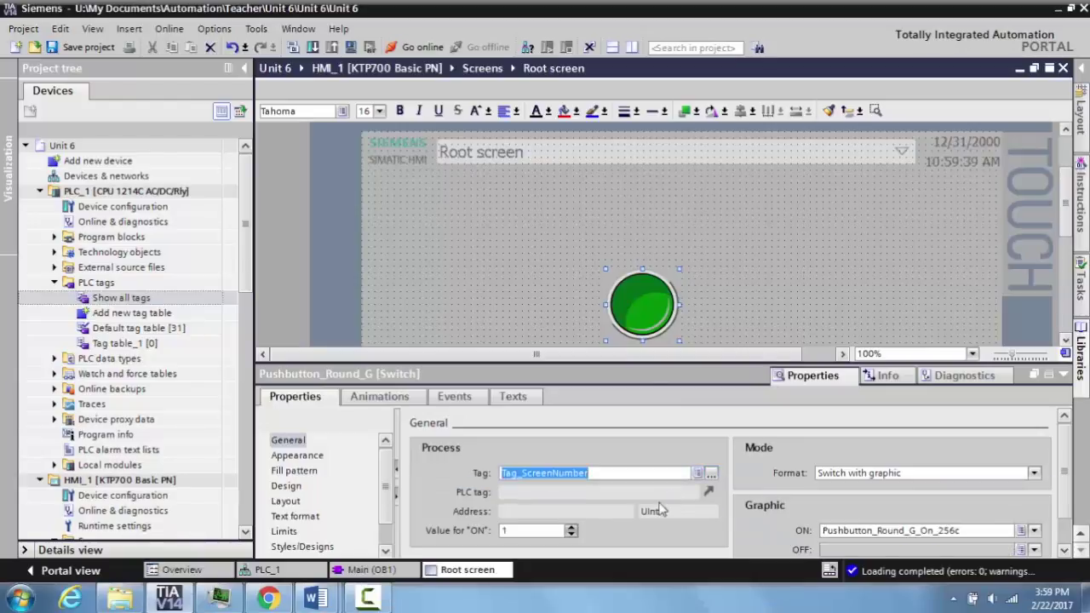
{"action": "left_click", "coordinate": [696, 475]}
{"action": "left_click", "coordinate": [568, 491]}
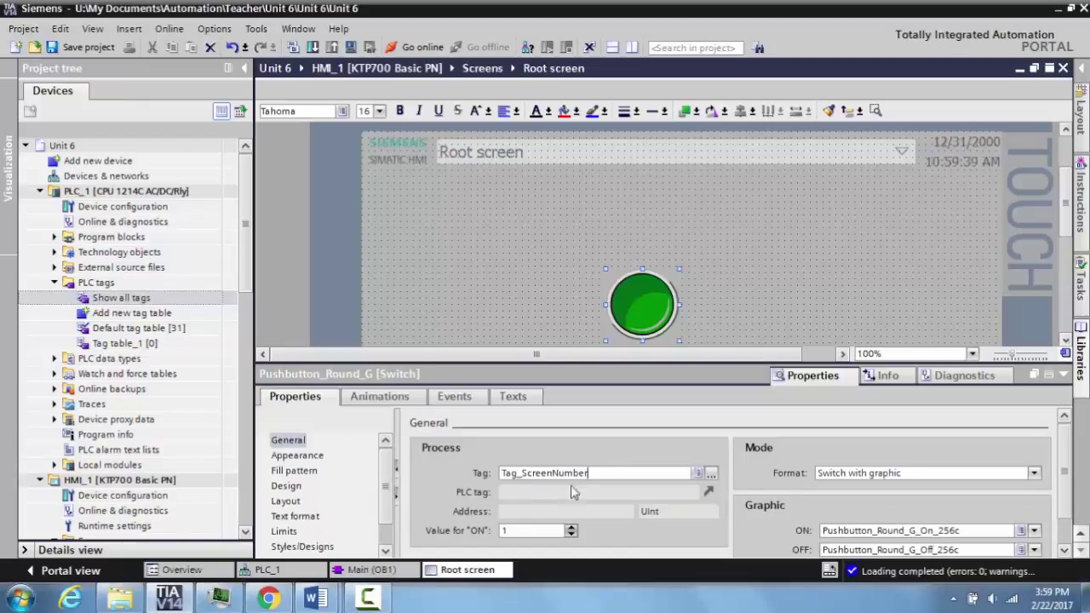
{"action": "left_click_drag", "start_coordinate": [605, 474], "coordinate": [495, 466]}
{"action": "key", "text": "BackSpace"}
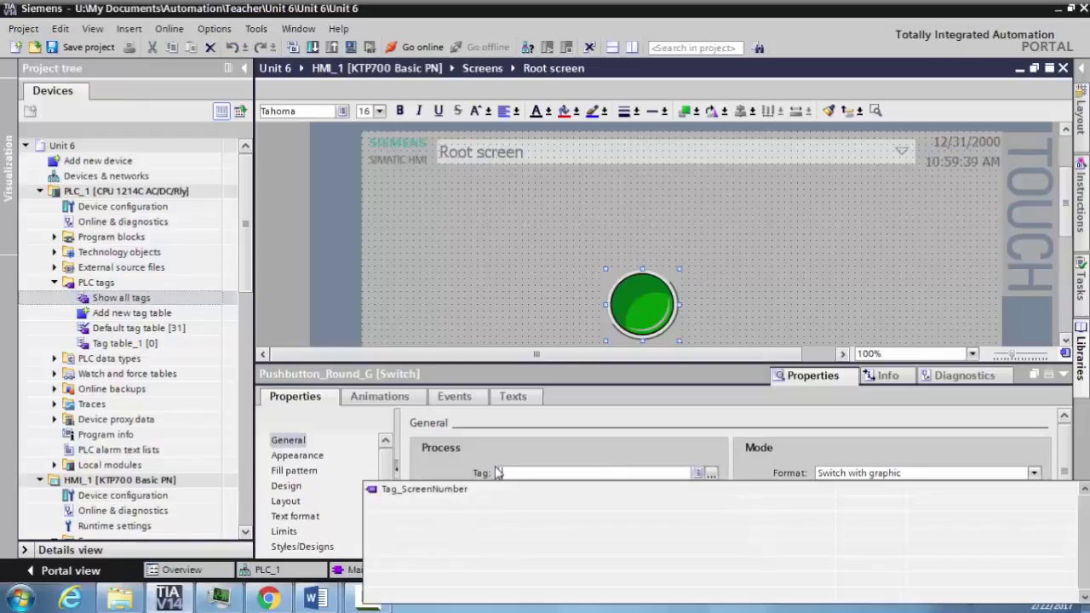
{"action": "left_click", "coordinate": [619, 436]}
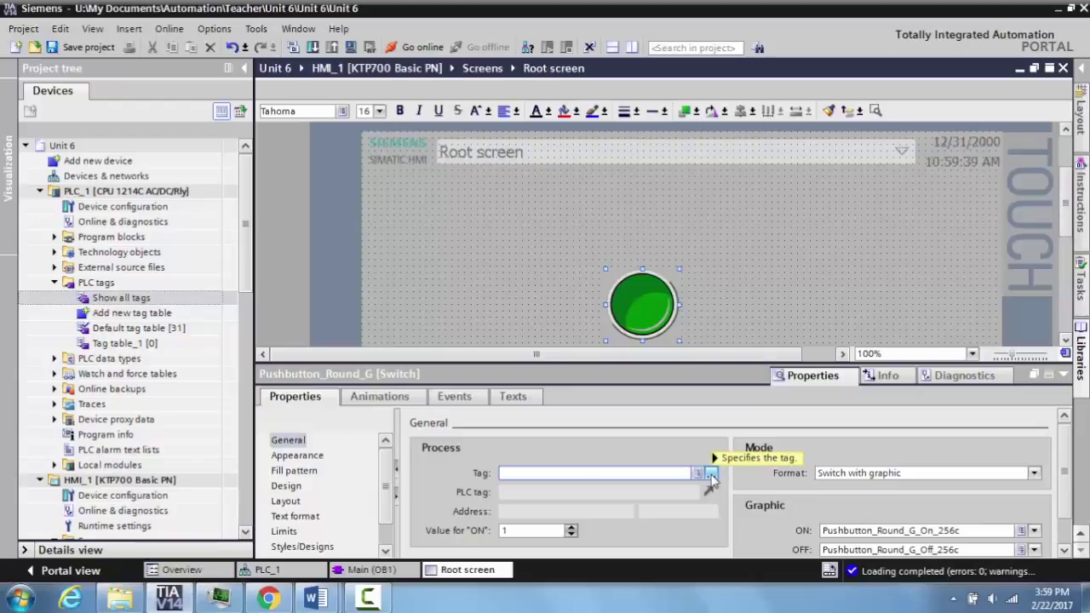
Set the button's tag to HMI Input from PLC tags > Default tag table
{"action": "left_click", "coordinate": [711, 475]}
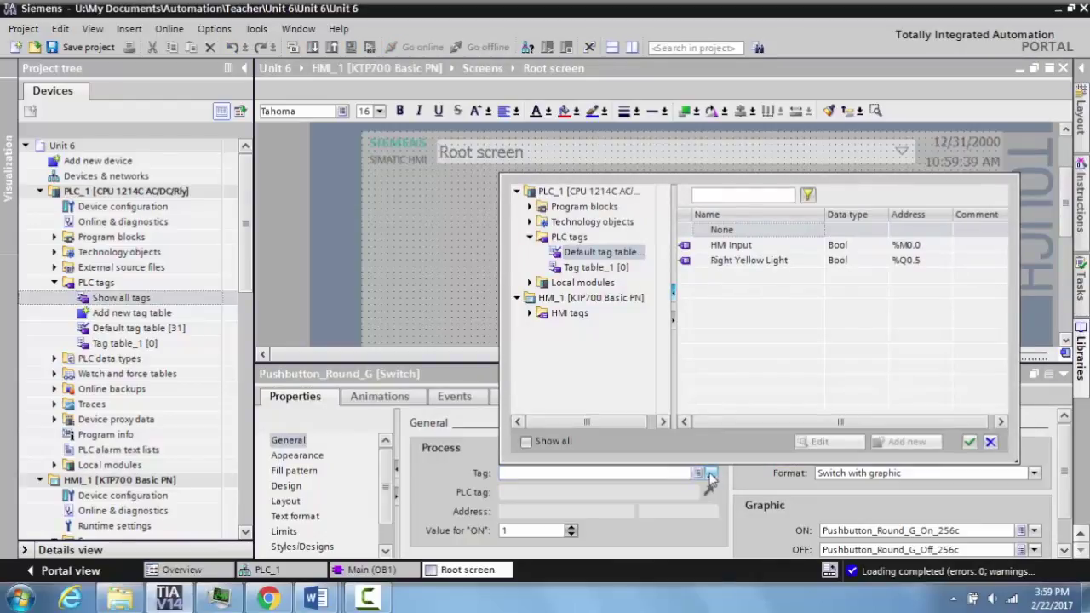
{"action": "left_click", "coordinate": [530, 237]}
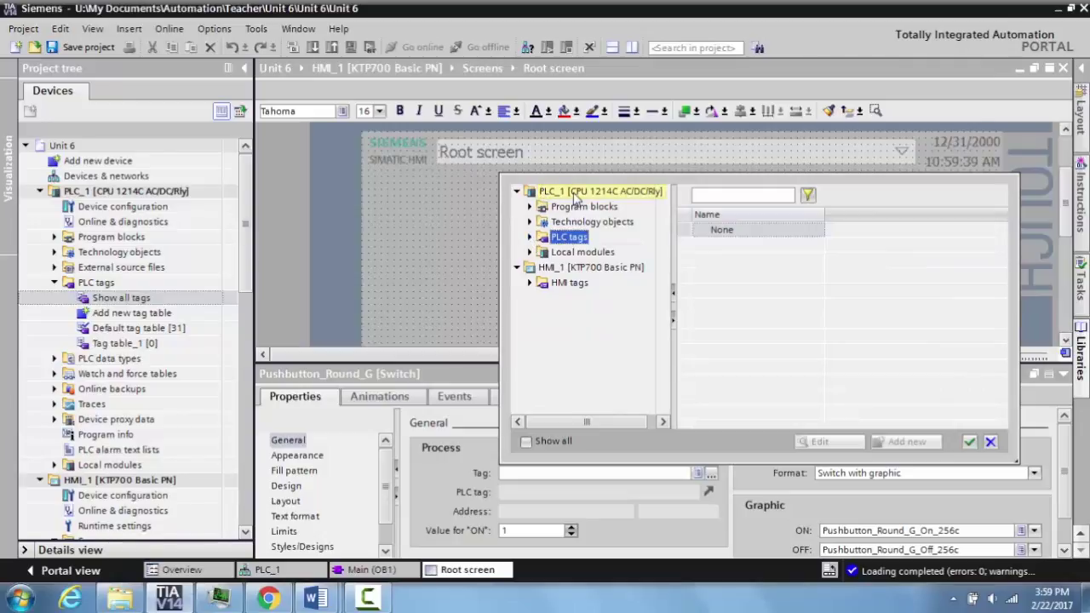
{"action": "left_click", "coordinate": [530, 238]}
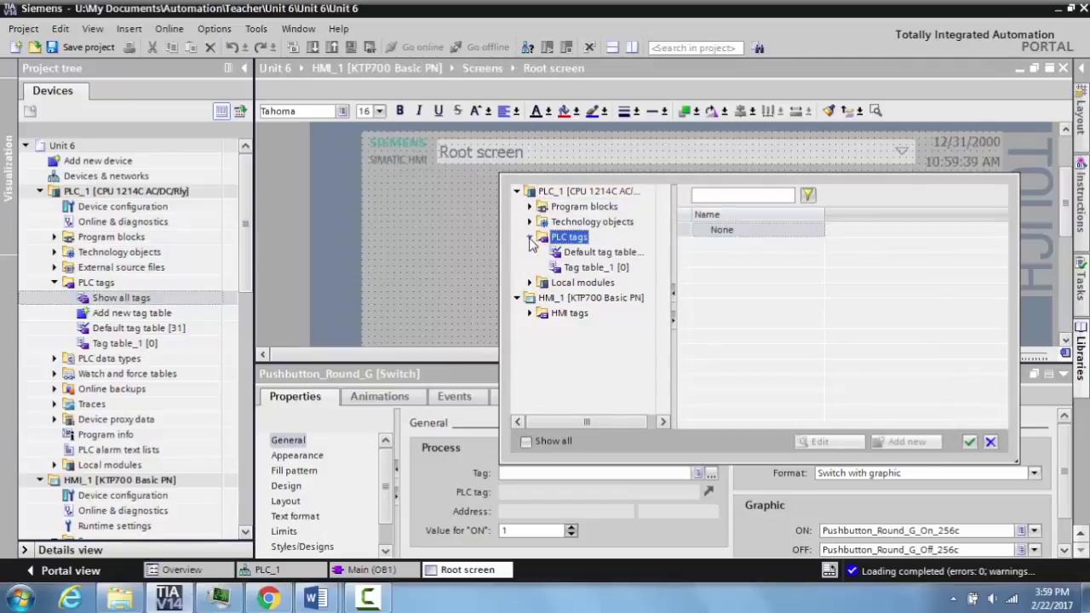
{"action": "left_click", "coordinate": [579, 253]}
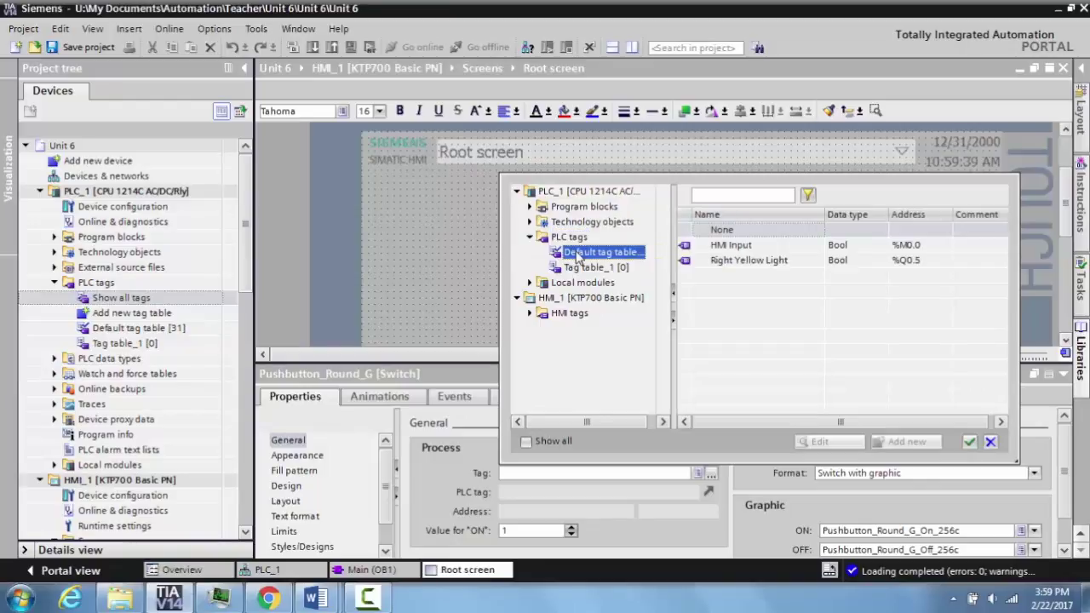
{"action": "left_click", "coordinate": [731, 250]}
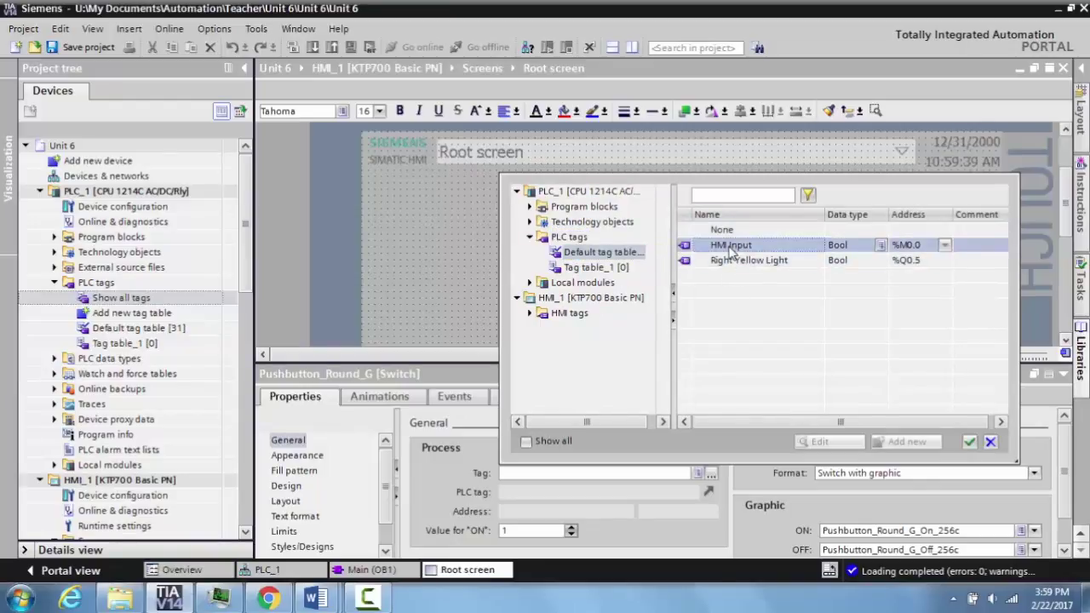
{"action": "left_click", "coordinate": [969, 443]}
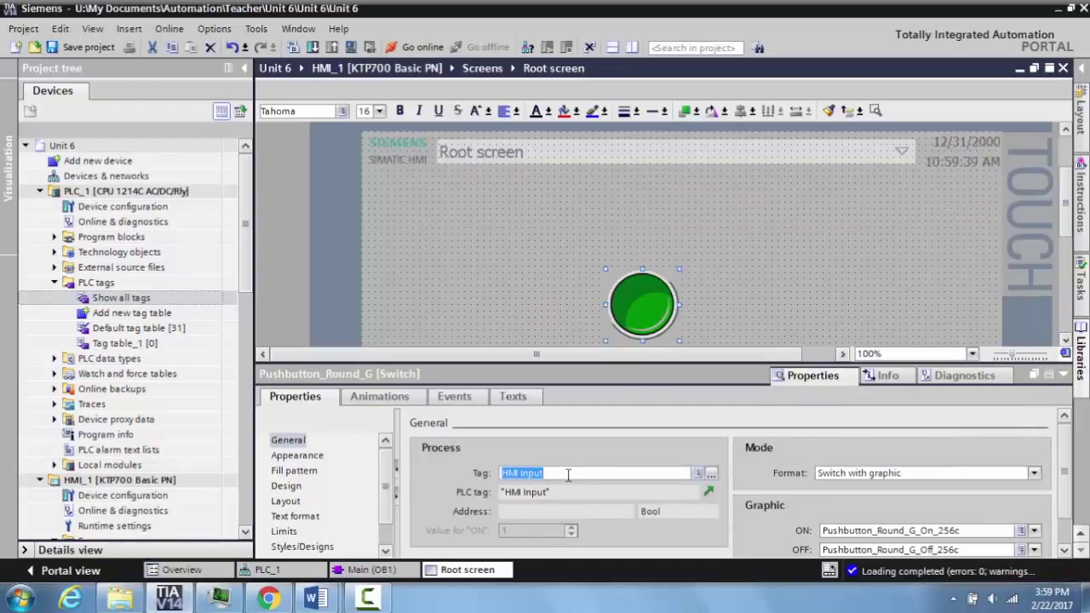
Download HMI_1 to the panel with Overwrite all enabled
{"action": "left_click", "coordinate": [1066, 380]}
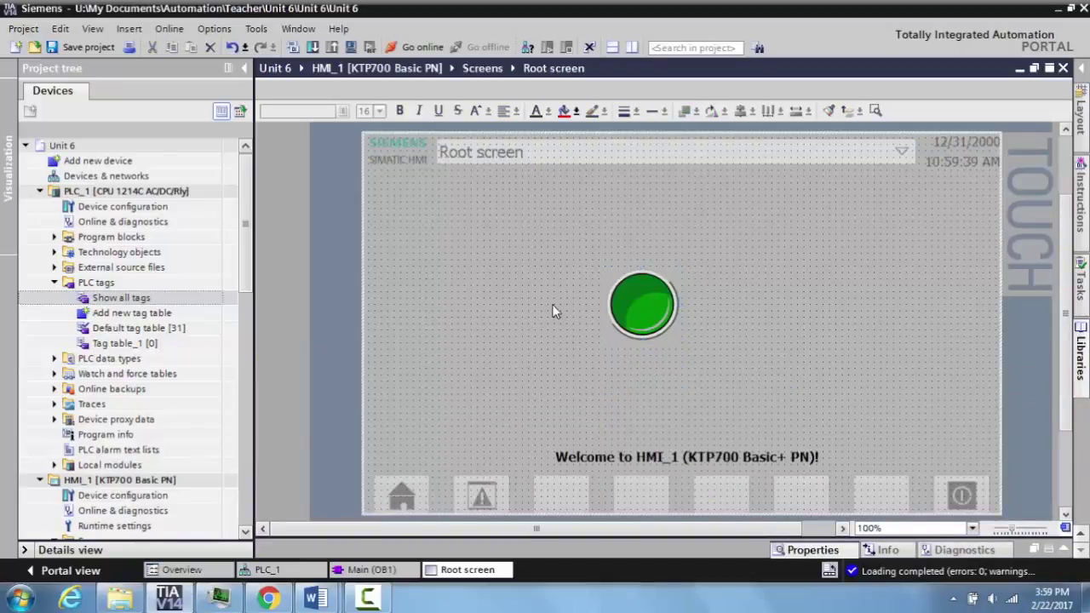
{"action": "key", "text": "ctrl+l"}
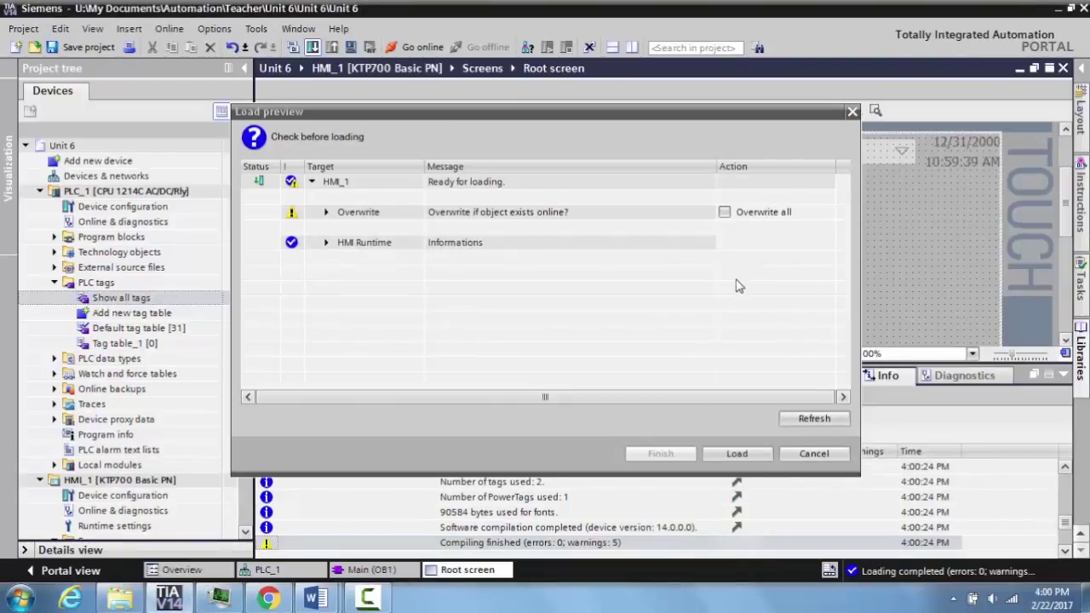
{"action": "left_click", "coordinate": [723, 213]}
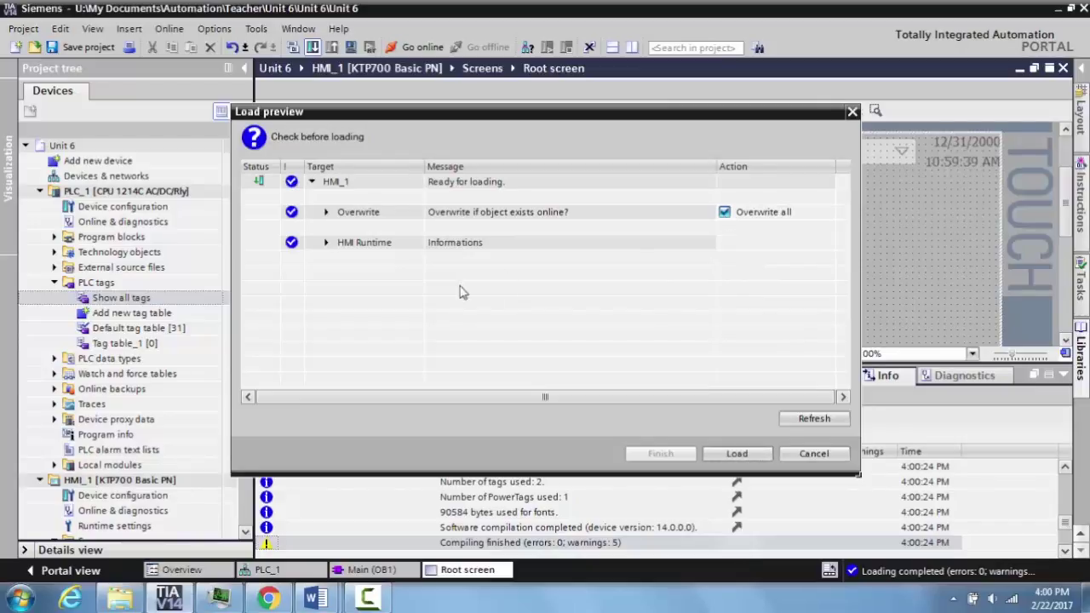
{"action": "left_click", "coordinate": [736, 456]}
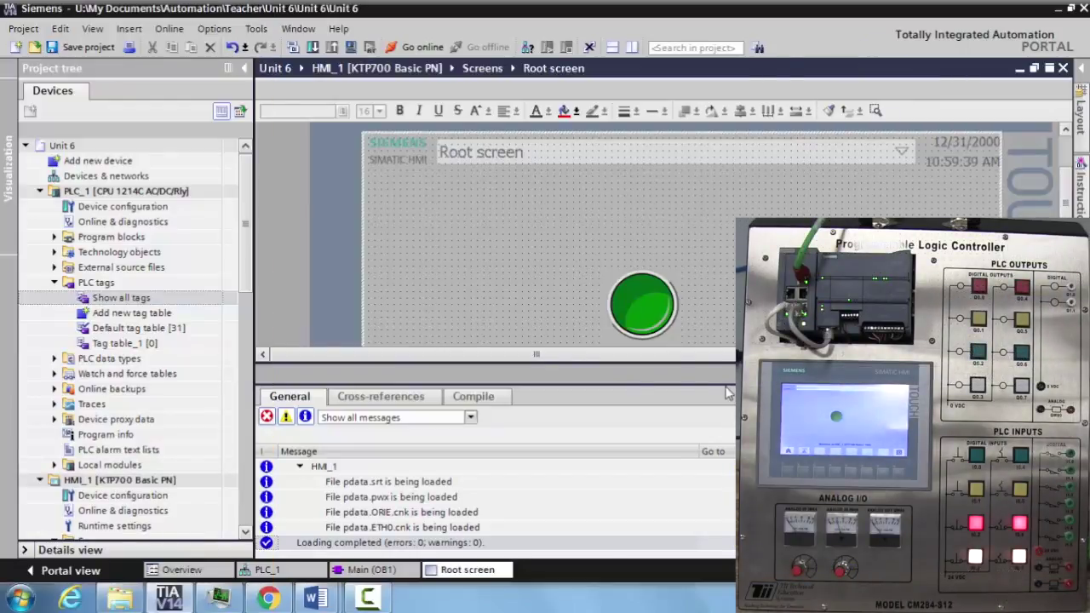
Monitor the Main [OB1] rung online while toggling the HMI button, then go offline
{"action": "left_click", "coordinate": [363, 572]}
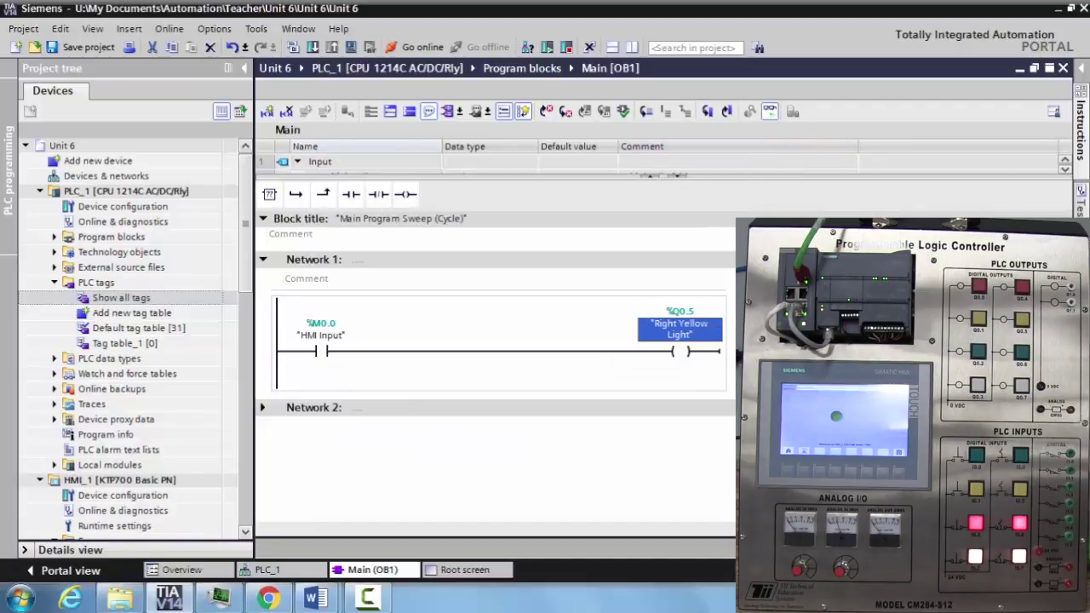
{"action": "left_click", "coordinate": [768, 111]}
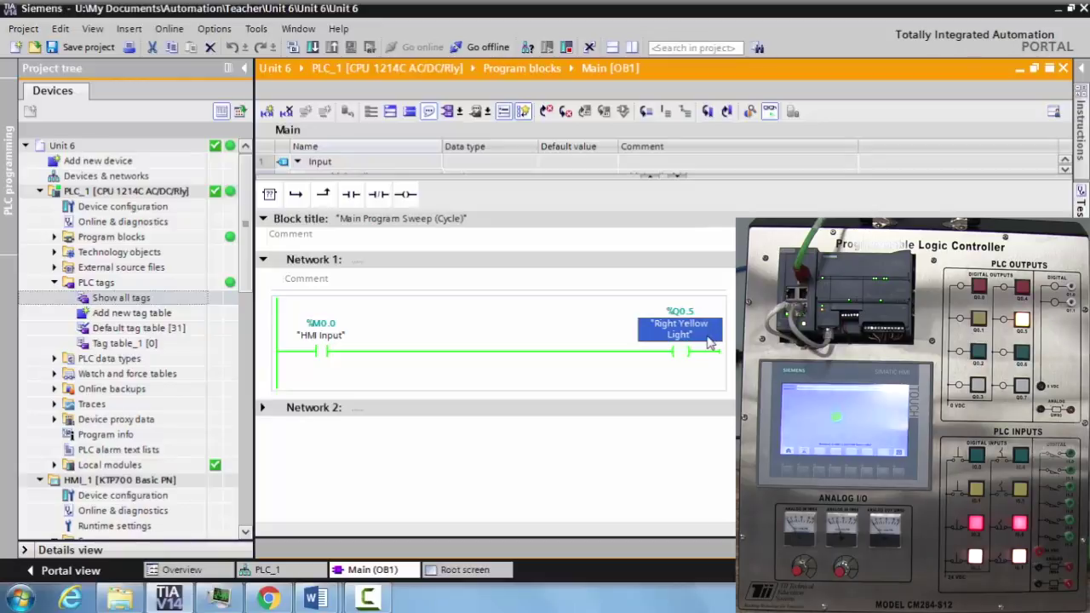
{"action": "key", "text": "ctrl+m"}
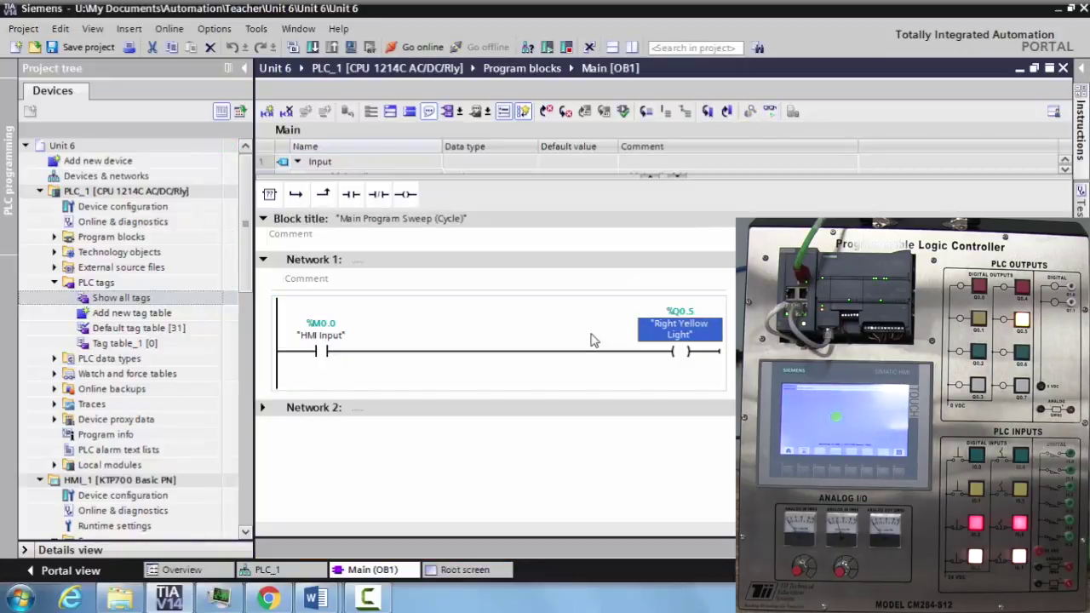